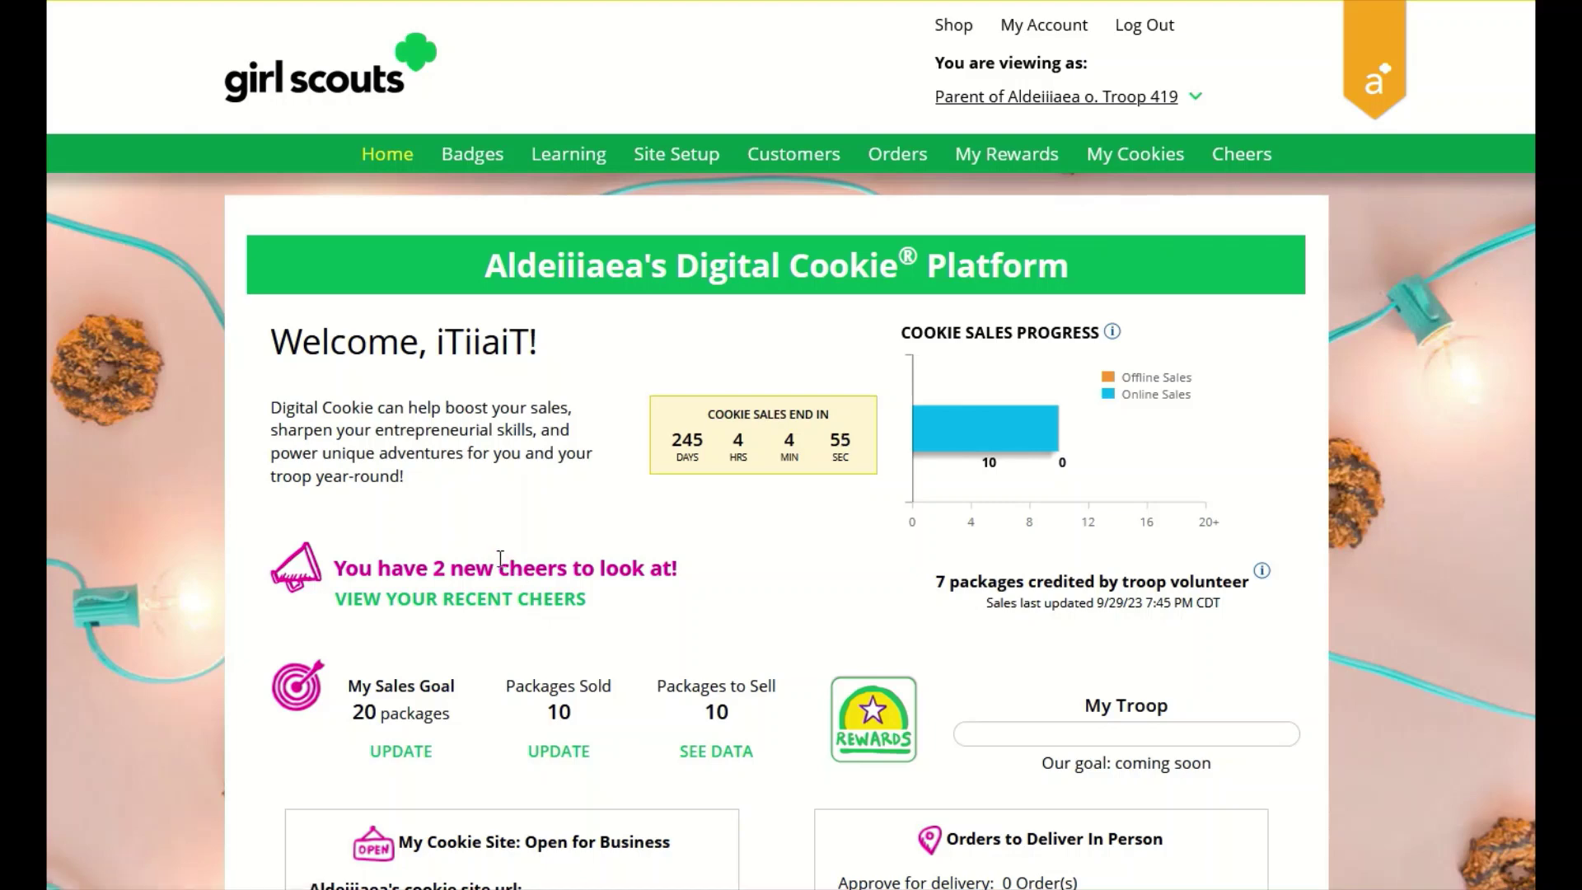
# - Show recent cheers, then check the open cookie site and 1 order to deliver in person
pyautogui.click(434, 607)
pyautogui.scroll(-2, 779, 634)
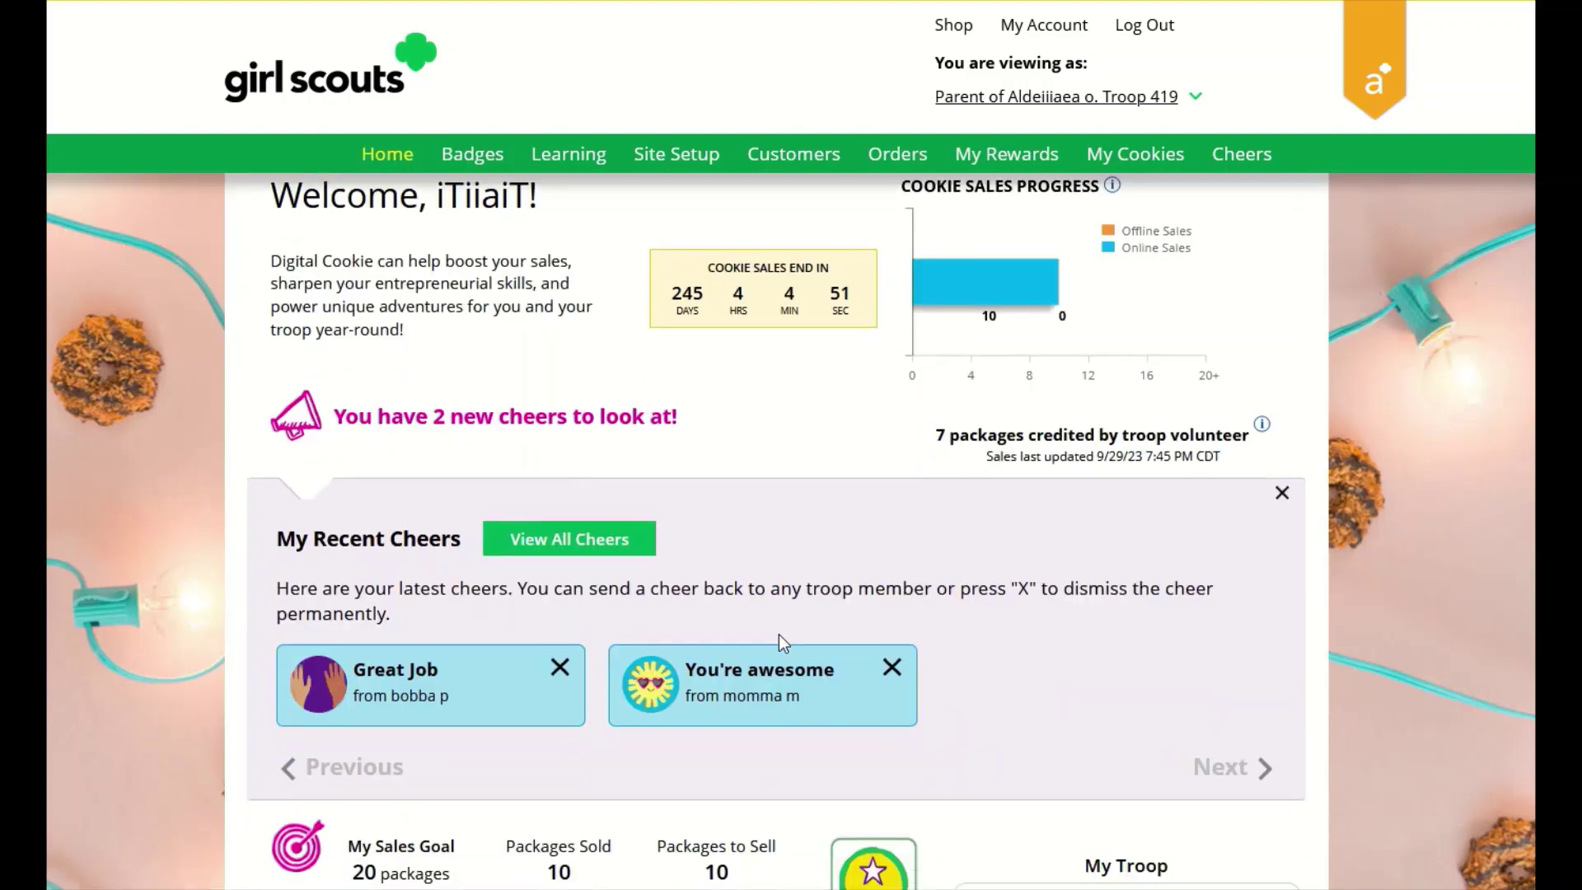
pyautogui.scroll(-1, 779, 634)
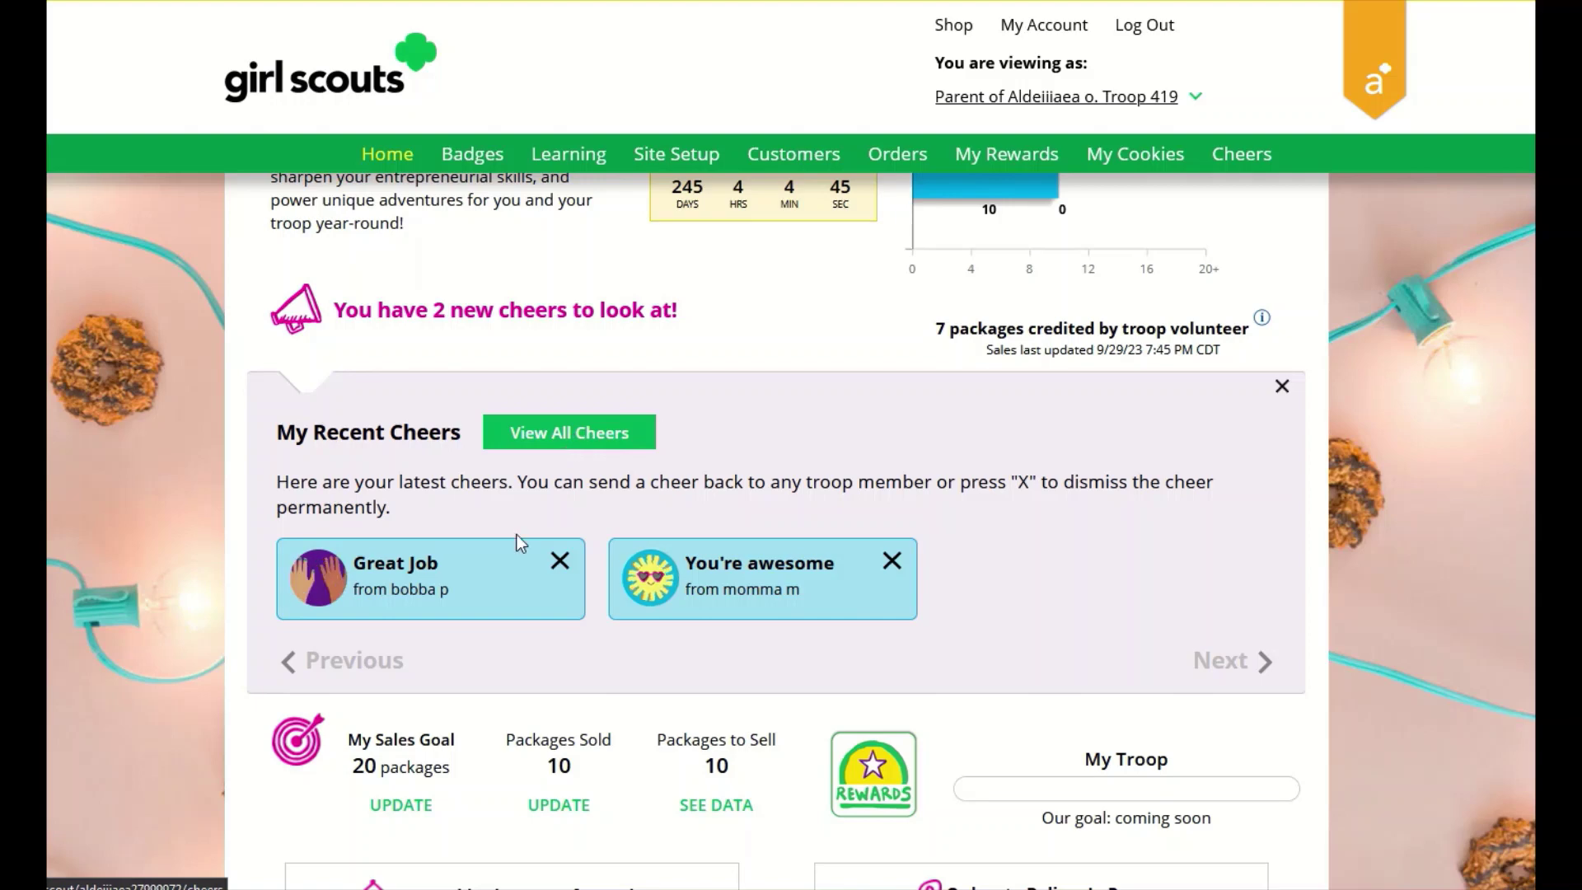
pyautogui.scroll(-5, 582, 651)
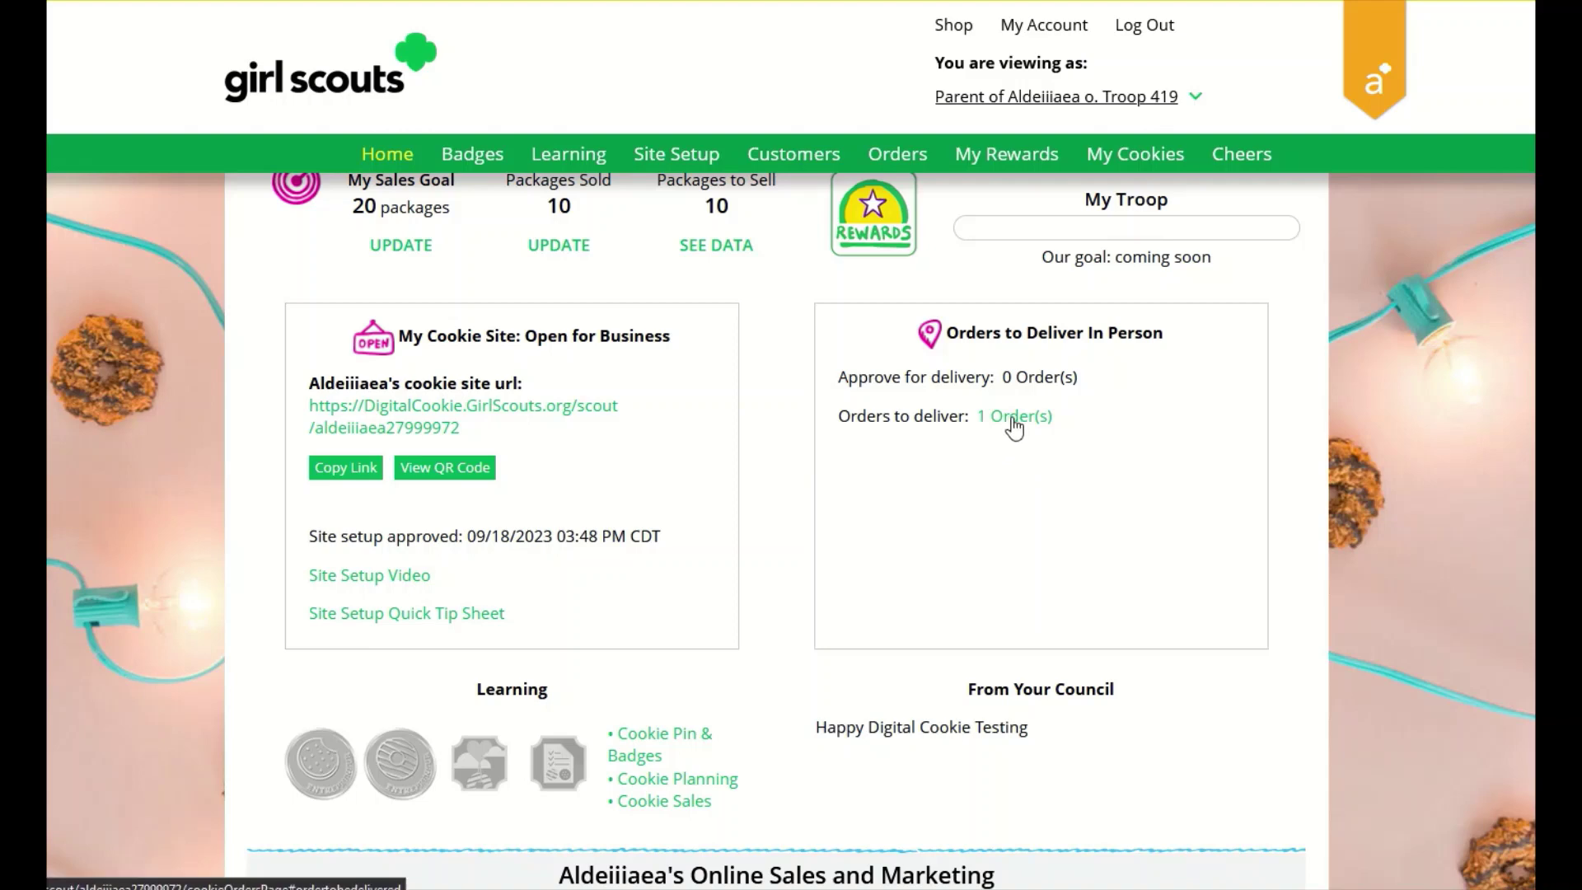
pyautogui.scroll(-3, 568, 502)
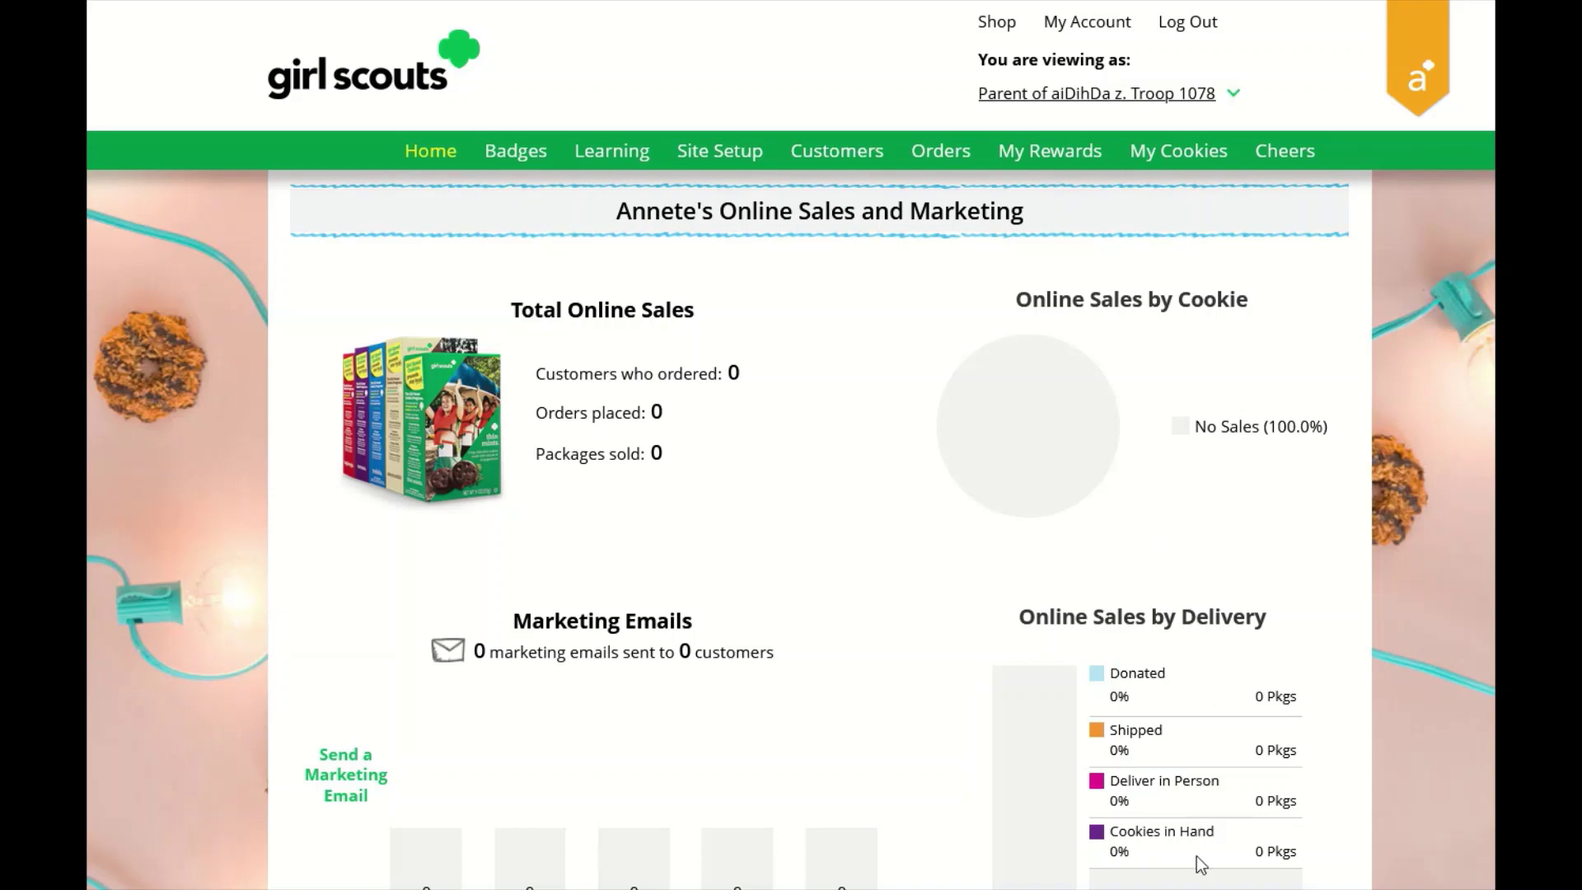
pyautogui.scroll(-2, 1193, 802)
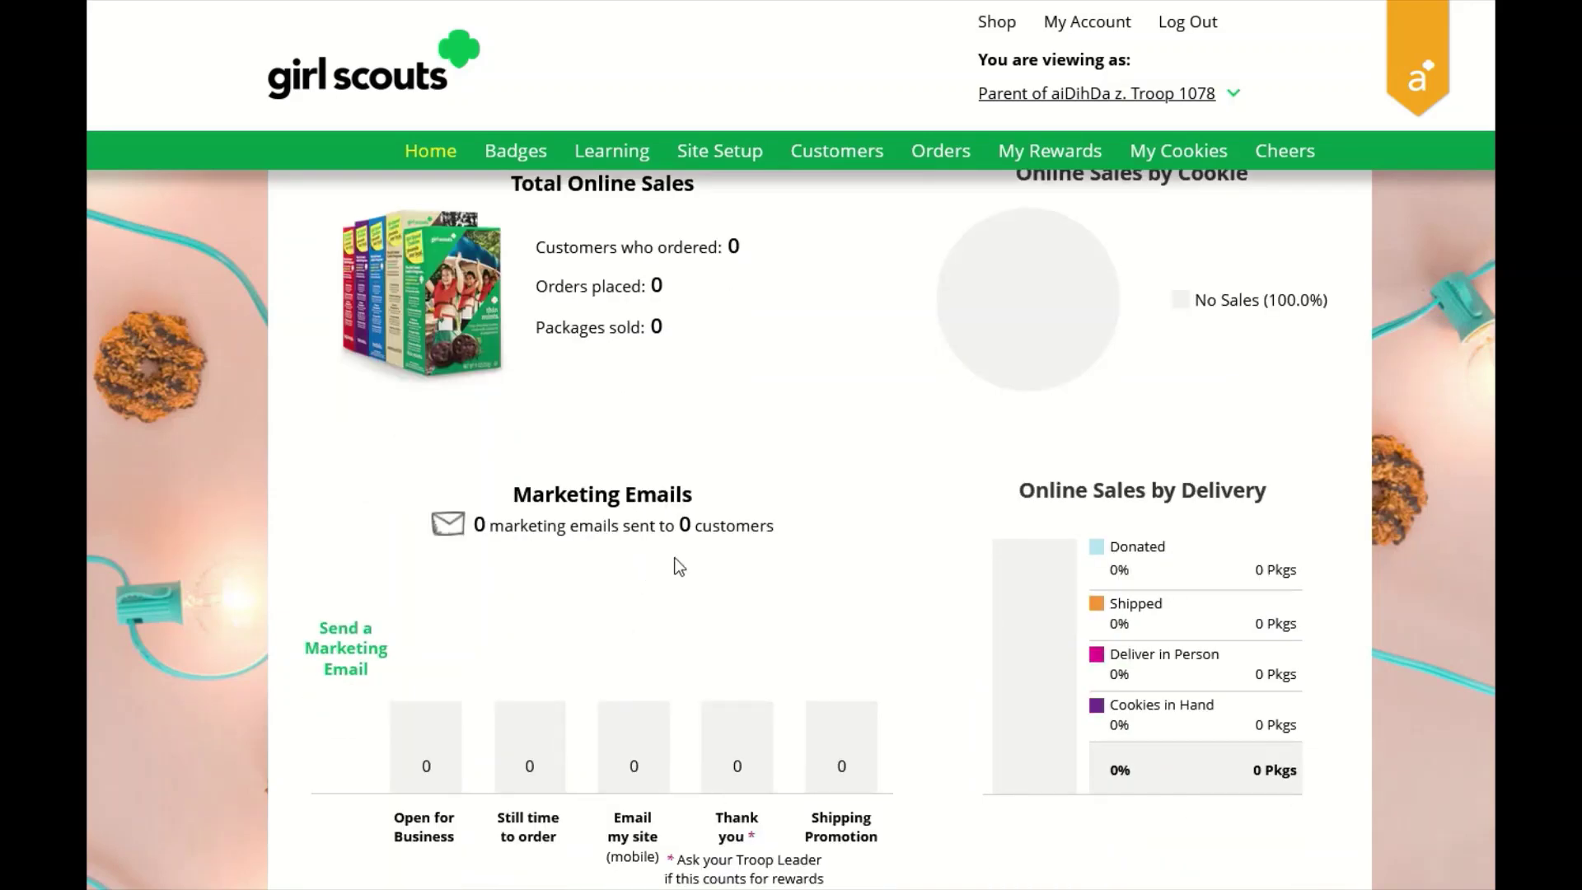
pyautogui.scroll(-1, 882, 708)
pyautogui.scroll(-1, 884, 713)
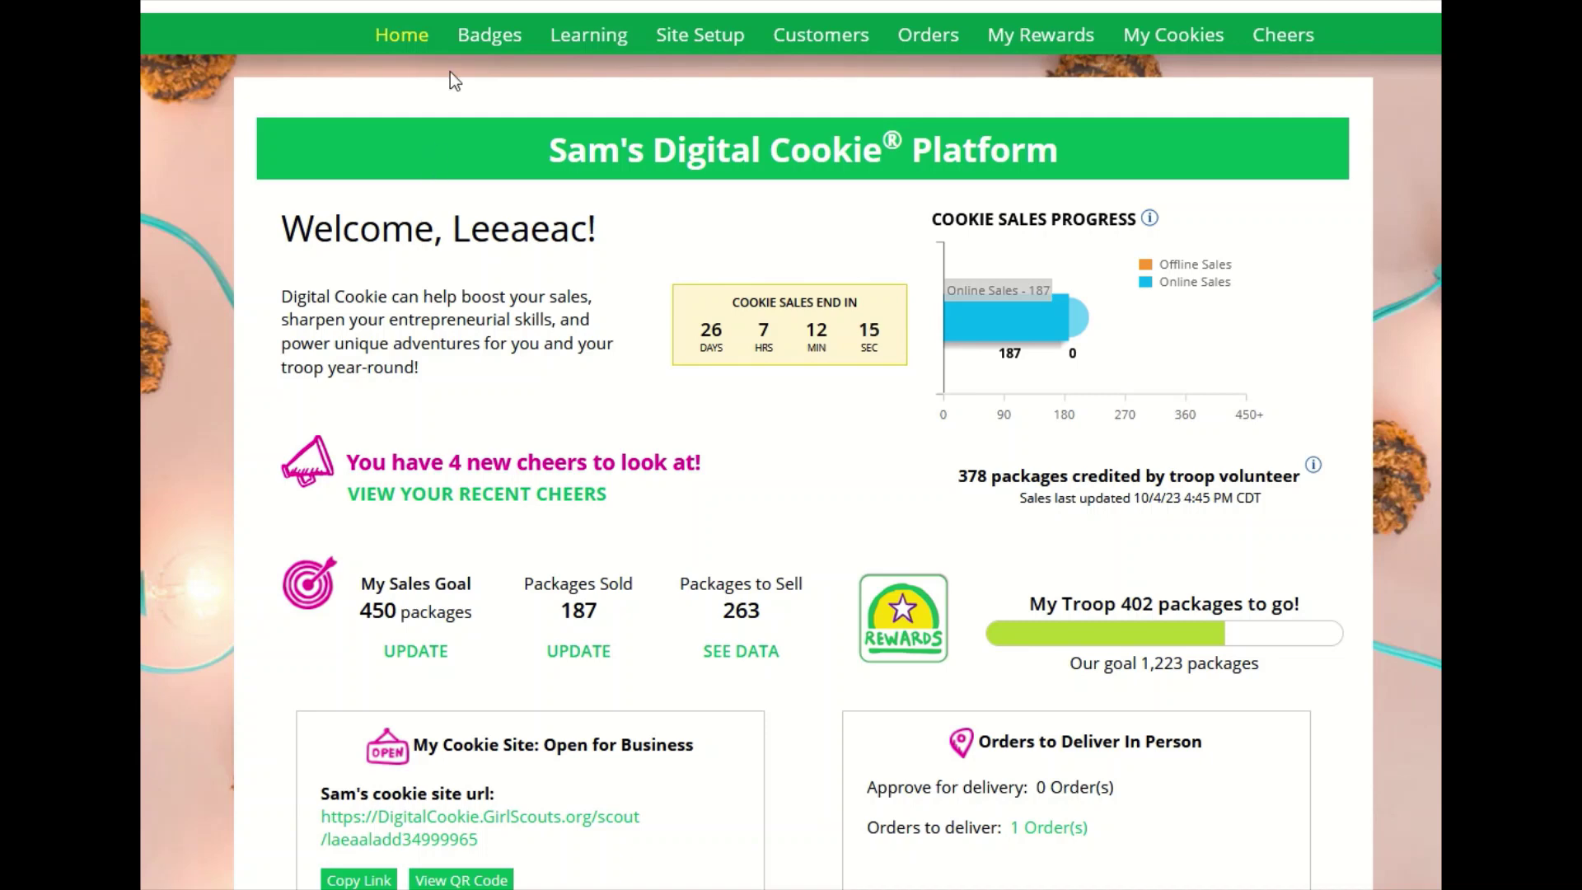
# - Go to Badges and scroll through the Ambassador pin and each badge's steps
pyautogui.click(493, 36)
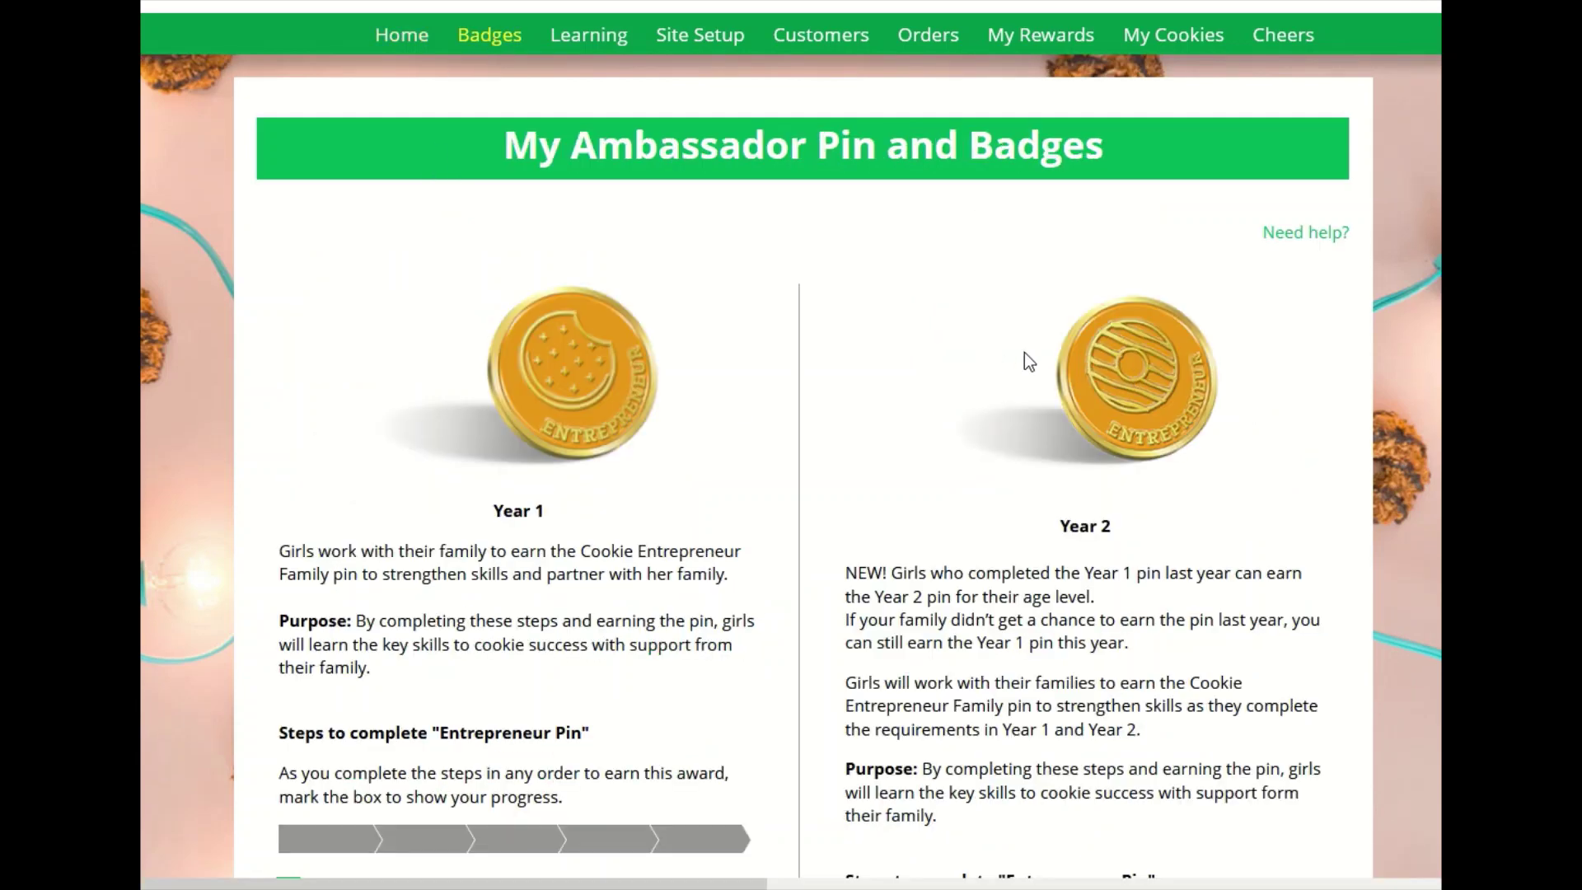
pyautogui.scroll(-10, 1047, 354)
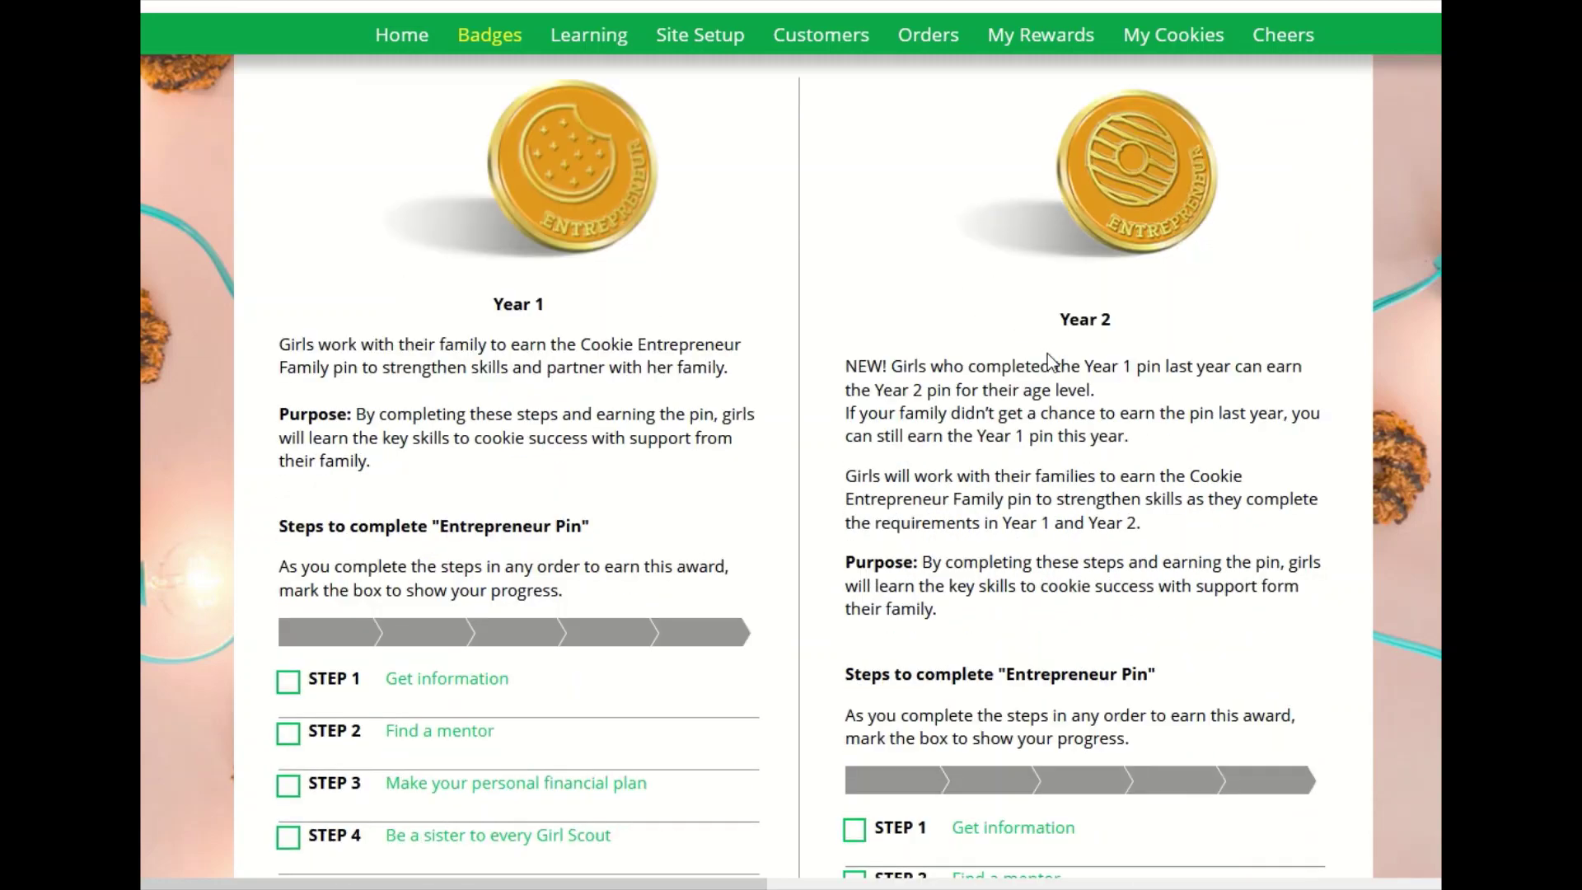
pyautogui.scroll(-10, 1049, 354)
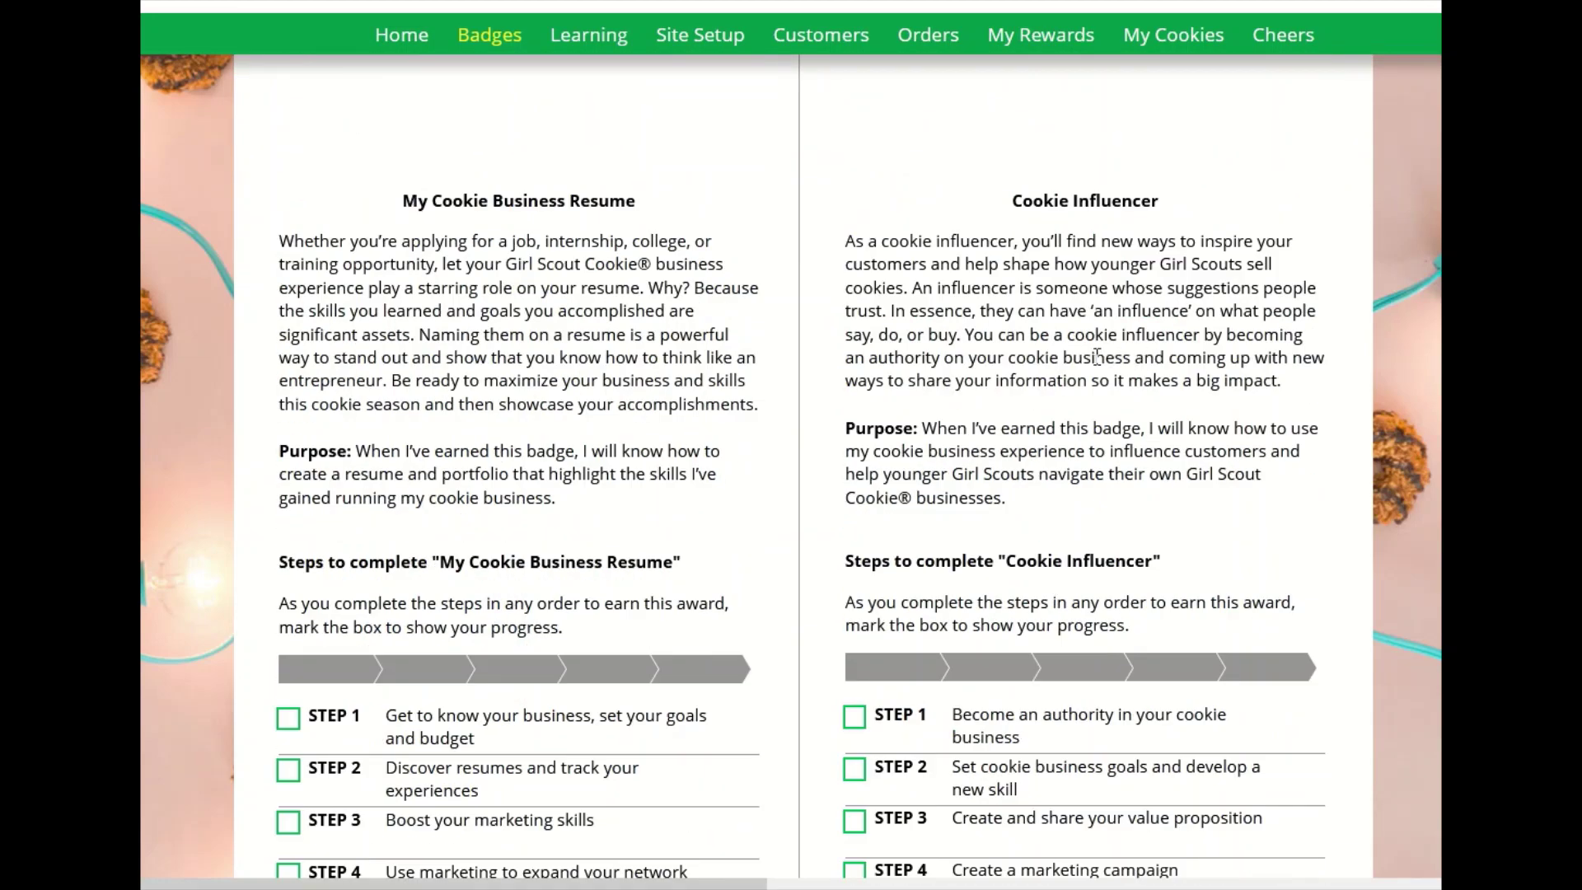
pyautogui.scroll(-2, 1089, 357)
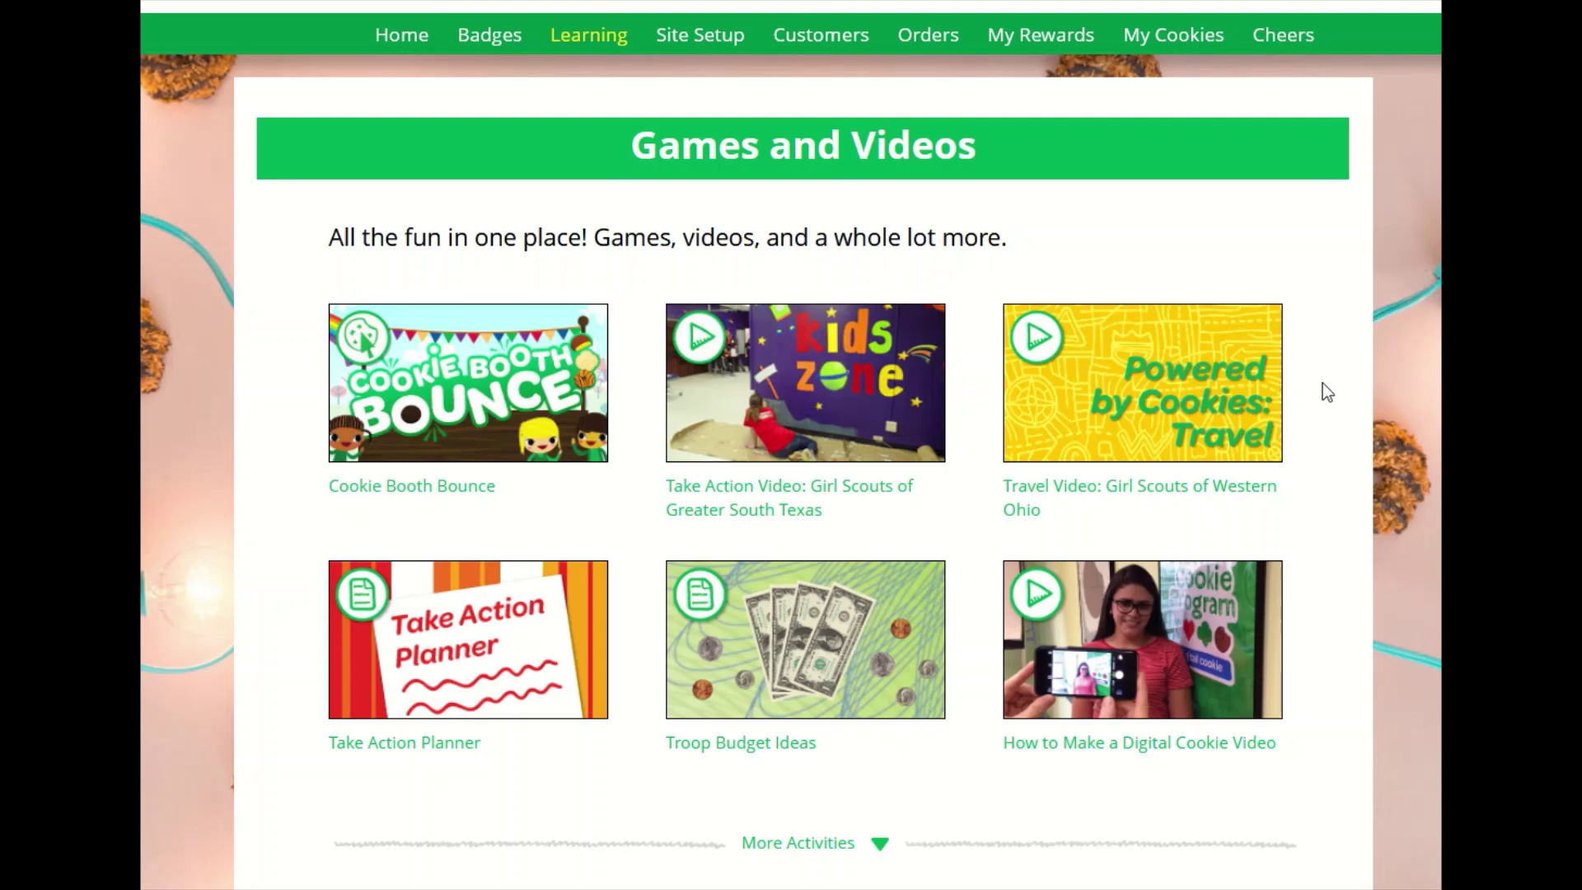
# - Scroll through Learning Games and Videos like Cookie Booth Bounce, then go to Site Setup
pyautogui.scroll(-3, 1209, 422)
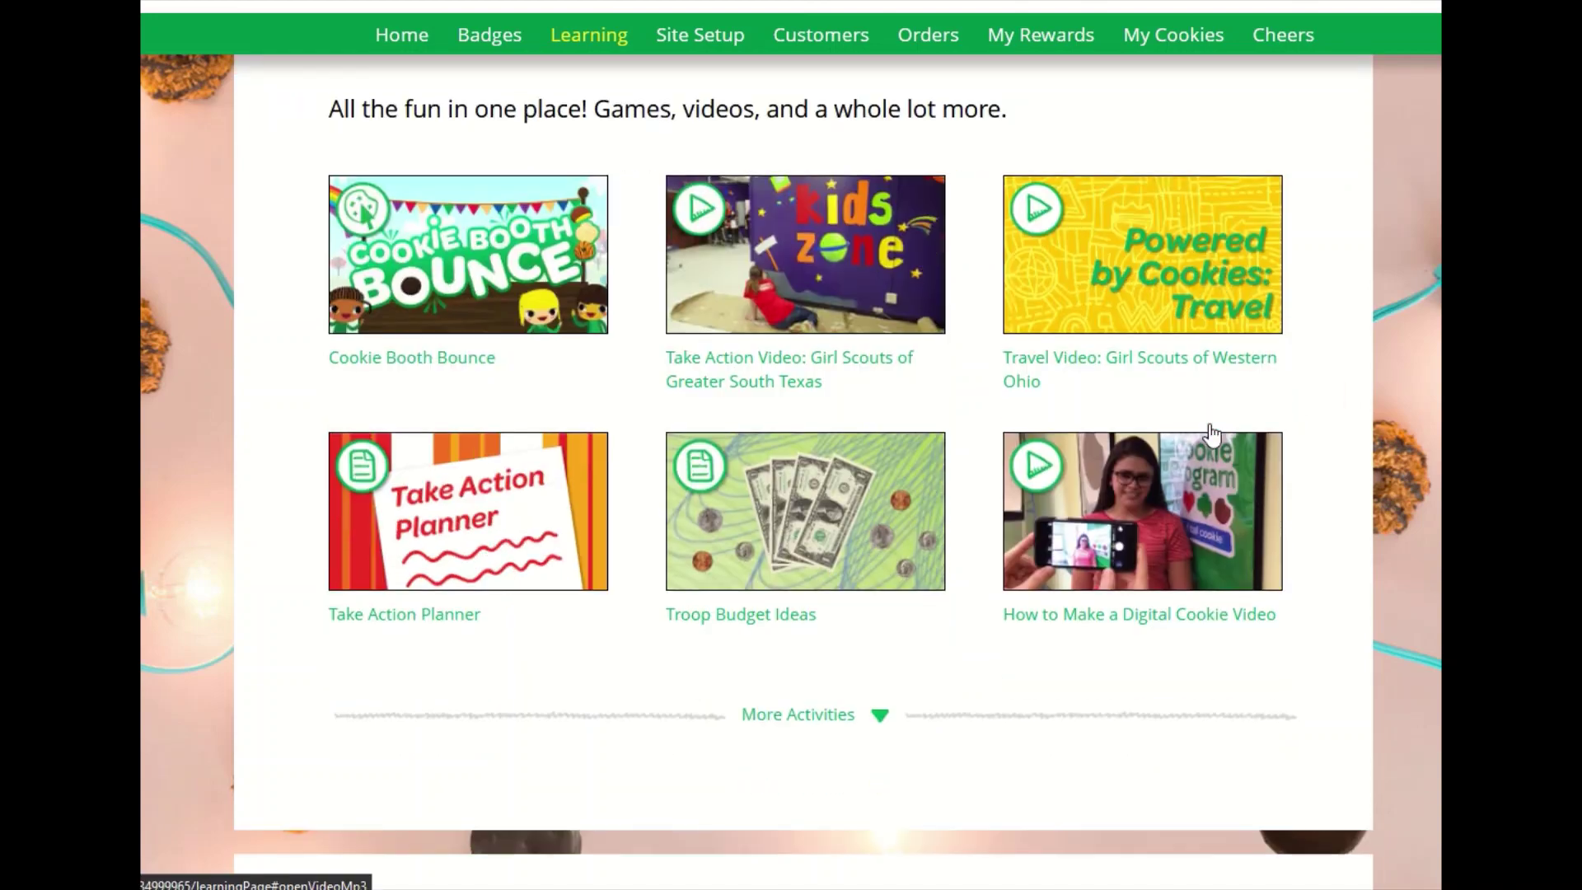
pyautogui.scroll(-3, 1184, 424)
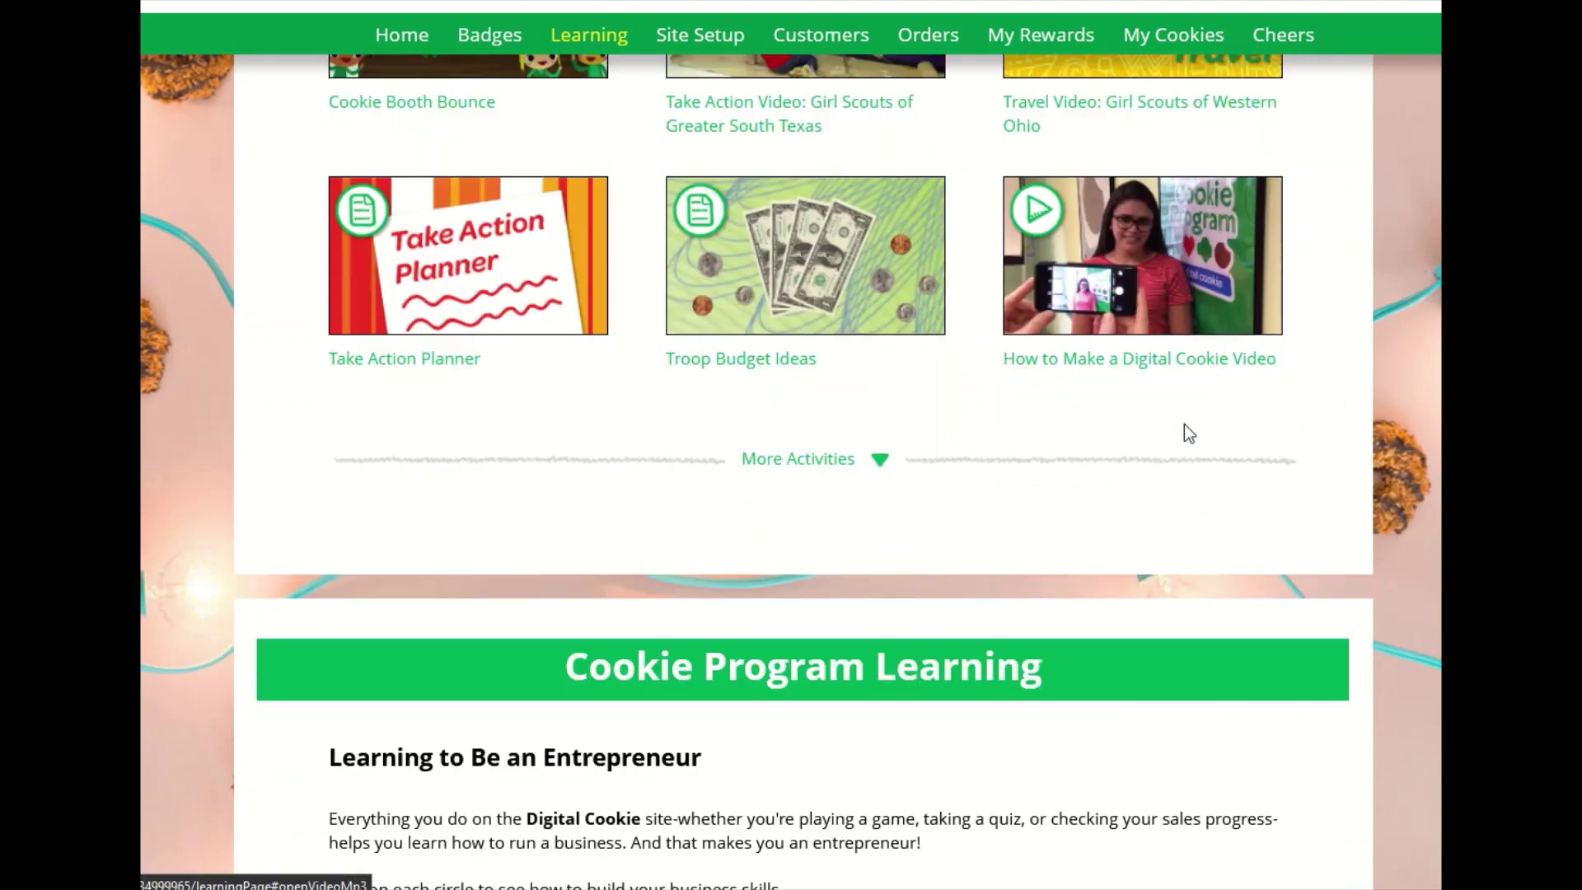
pyautogui.scroll(-10, 1184, 423)
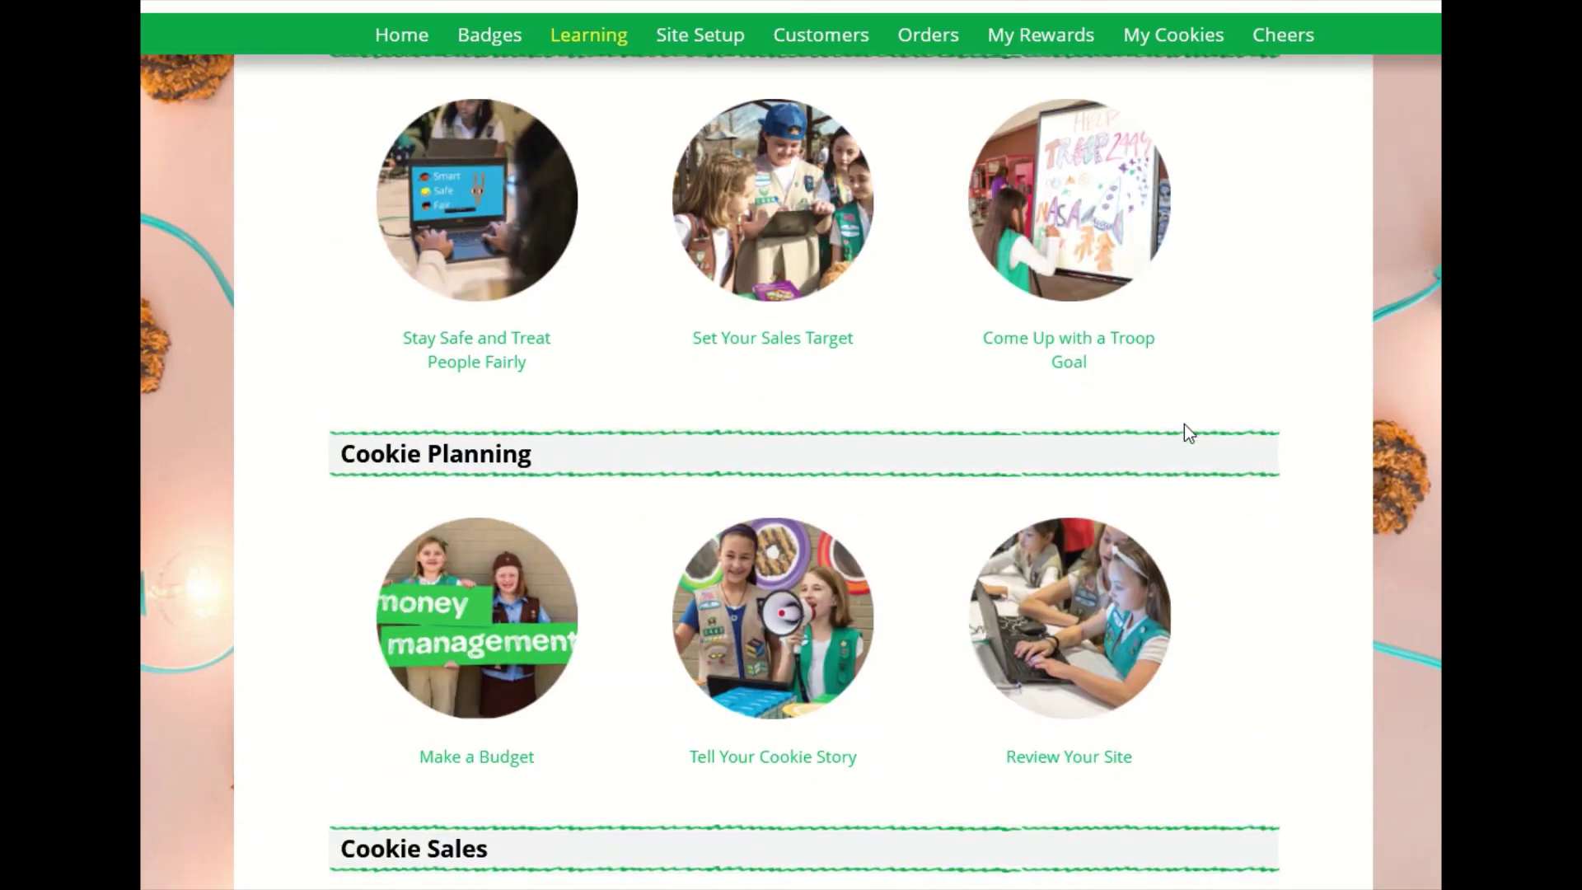
pyautogui.scroll(-5, 1184, 423)
pyautogui.click(671, 45)
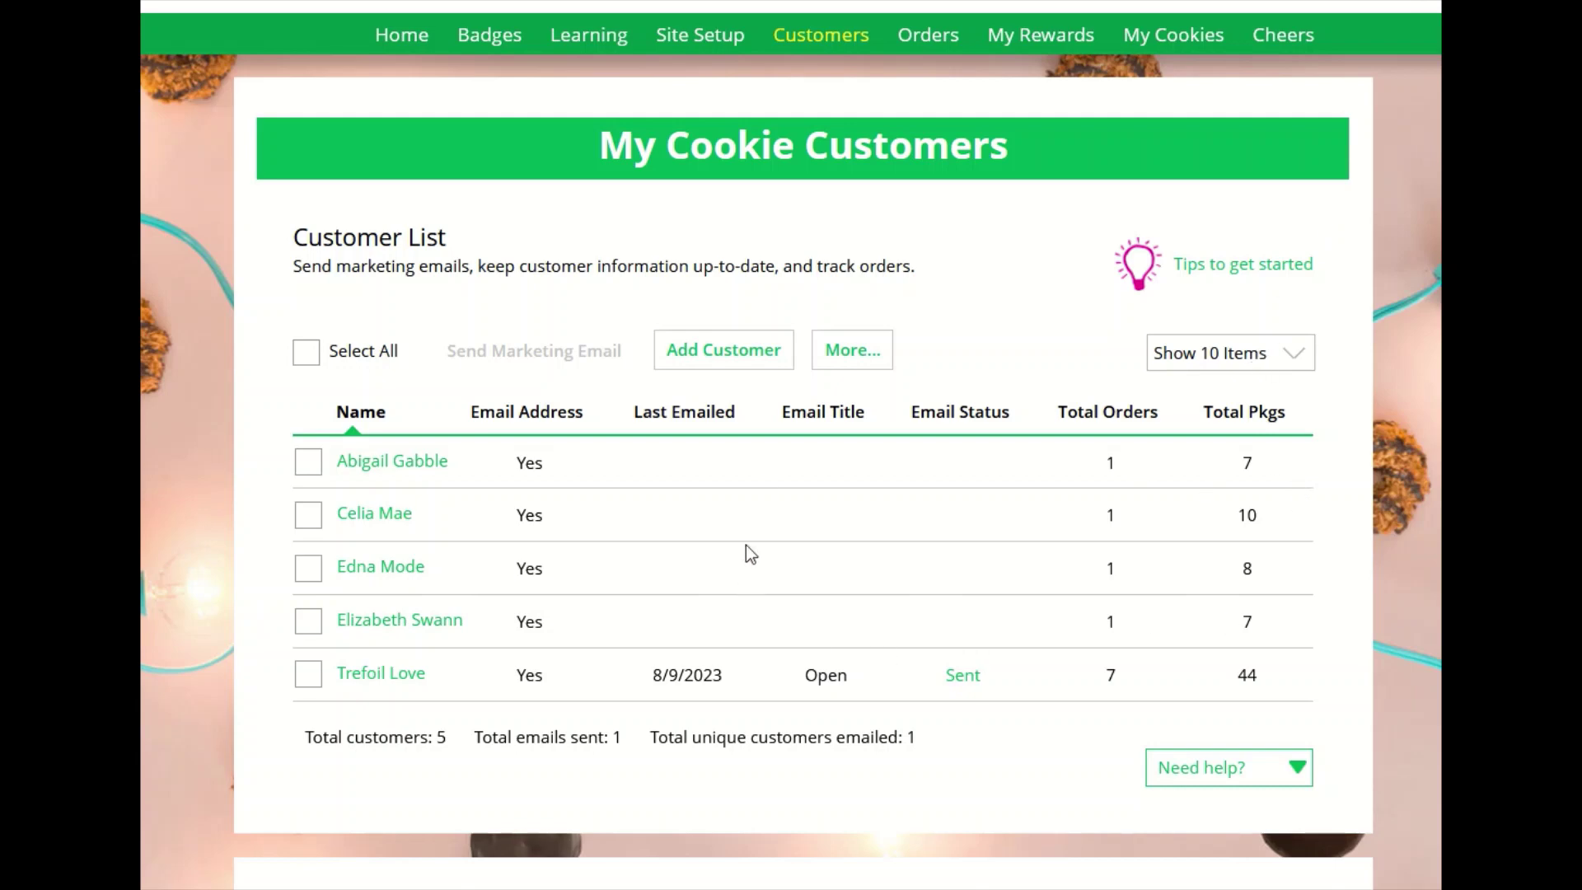
# - View the More... customer actions (Delete Customer, Export, Import), then dismiss them
pyautogui.click(849, 355)
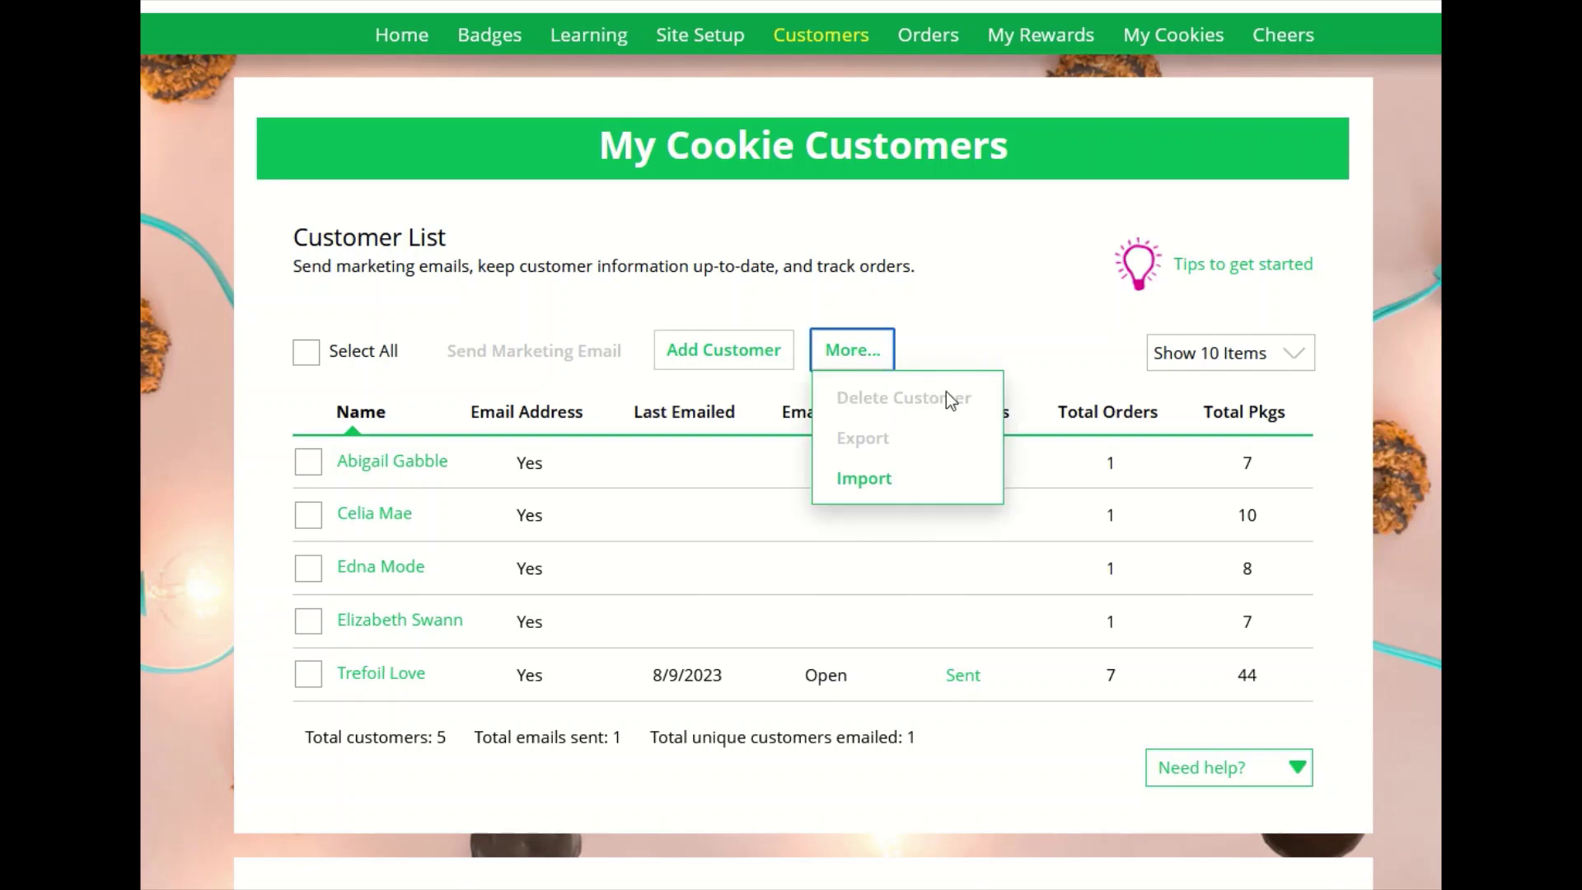
pyautogui.click(979, 338)
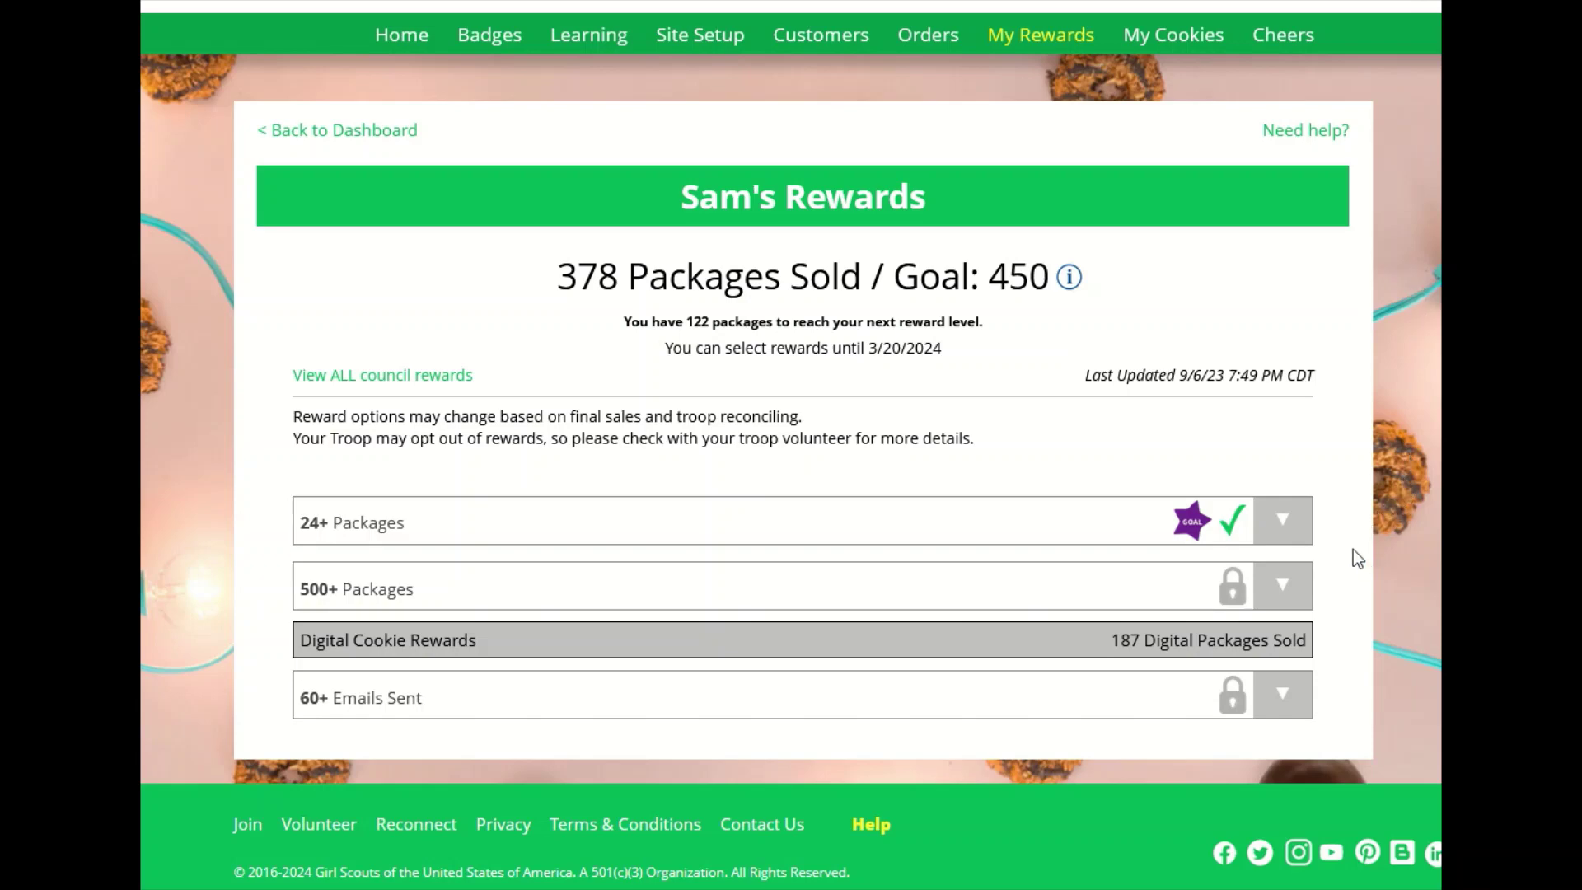
# - Expand the 24+ Packages and 500+ Packages reward levels to reveal their rewards
pyautogui.click(1282, 519)
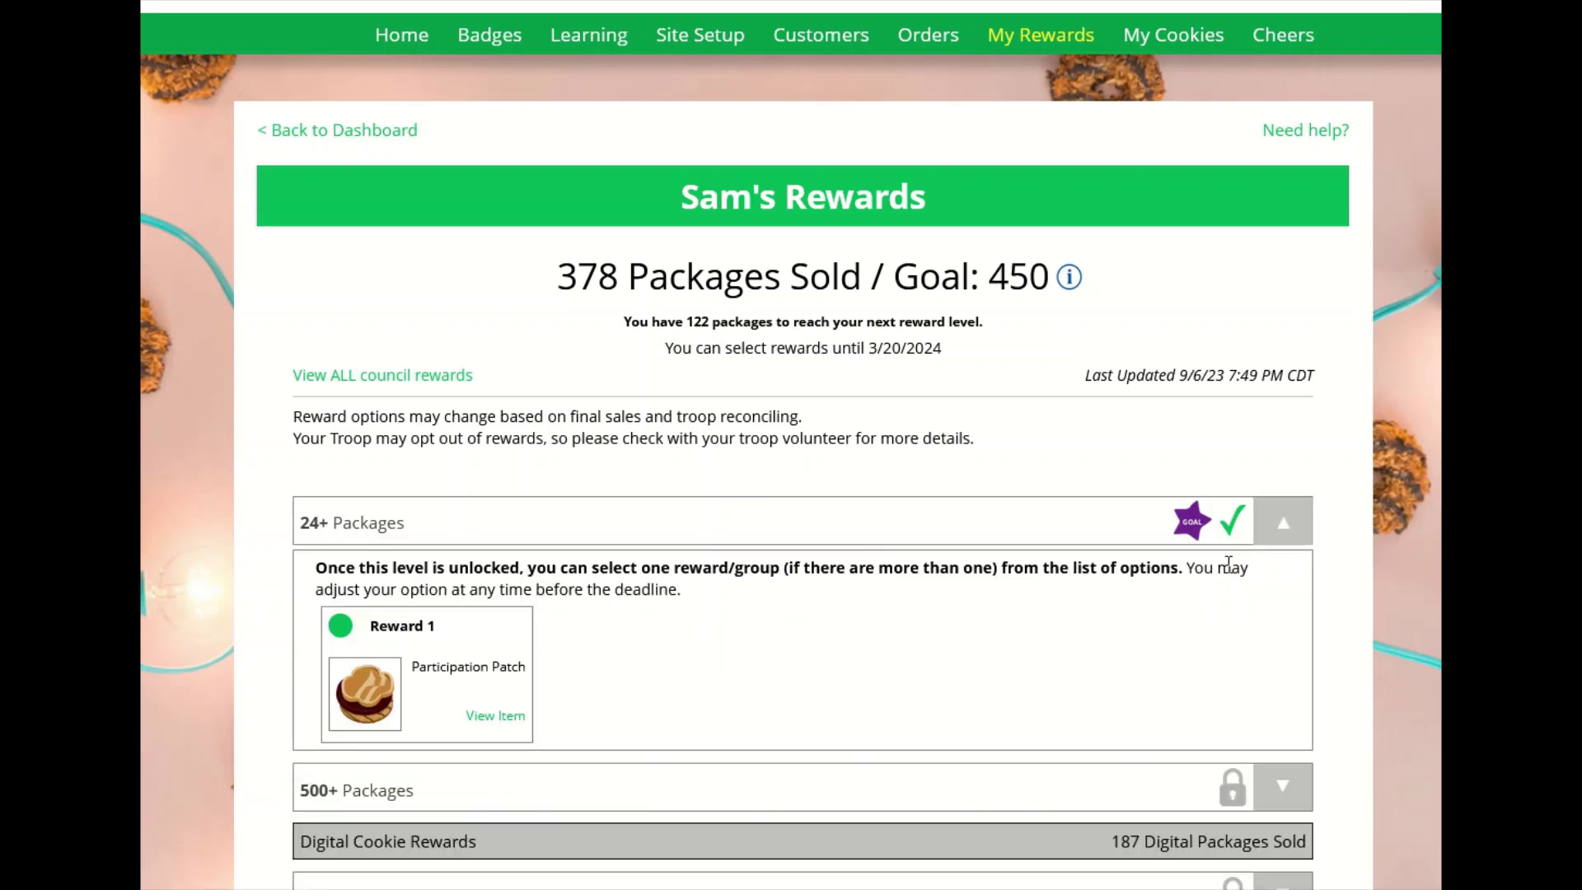
pyautogui.scroll(-2, 1142, 635)
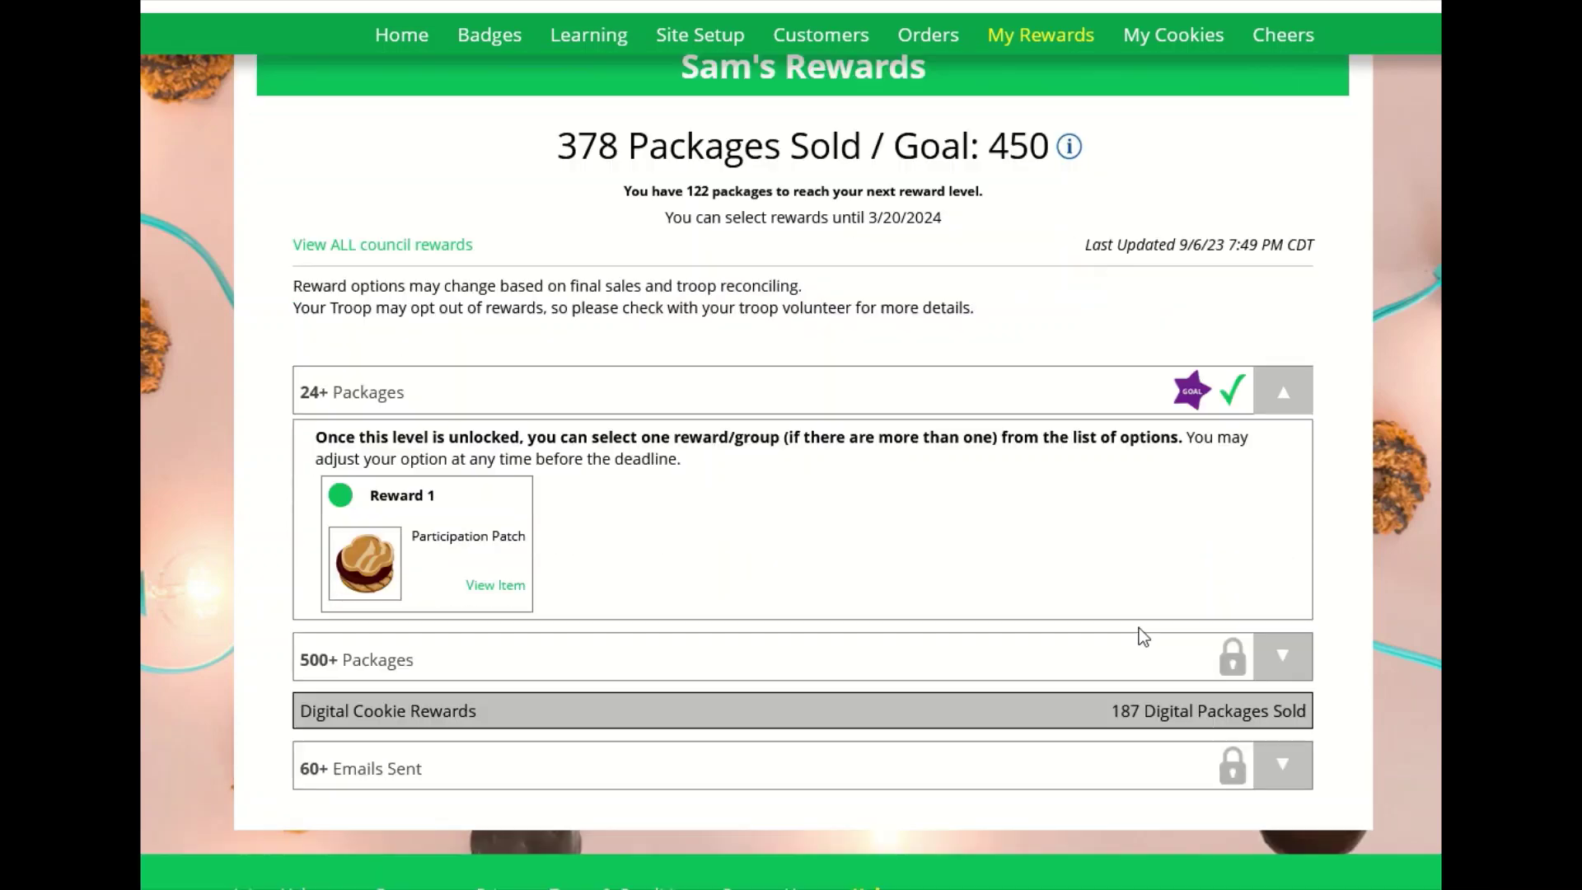
pyautogui.click(1057, 663)
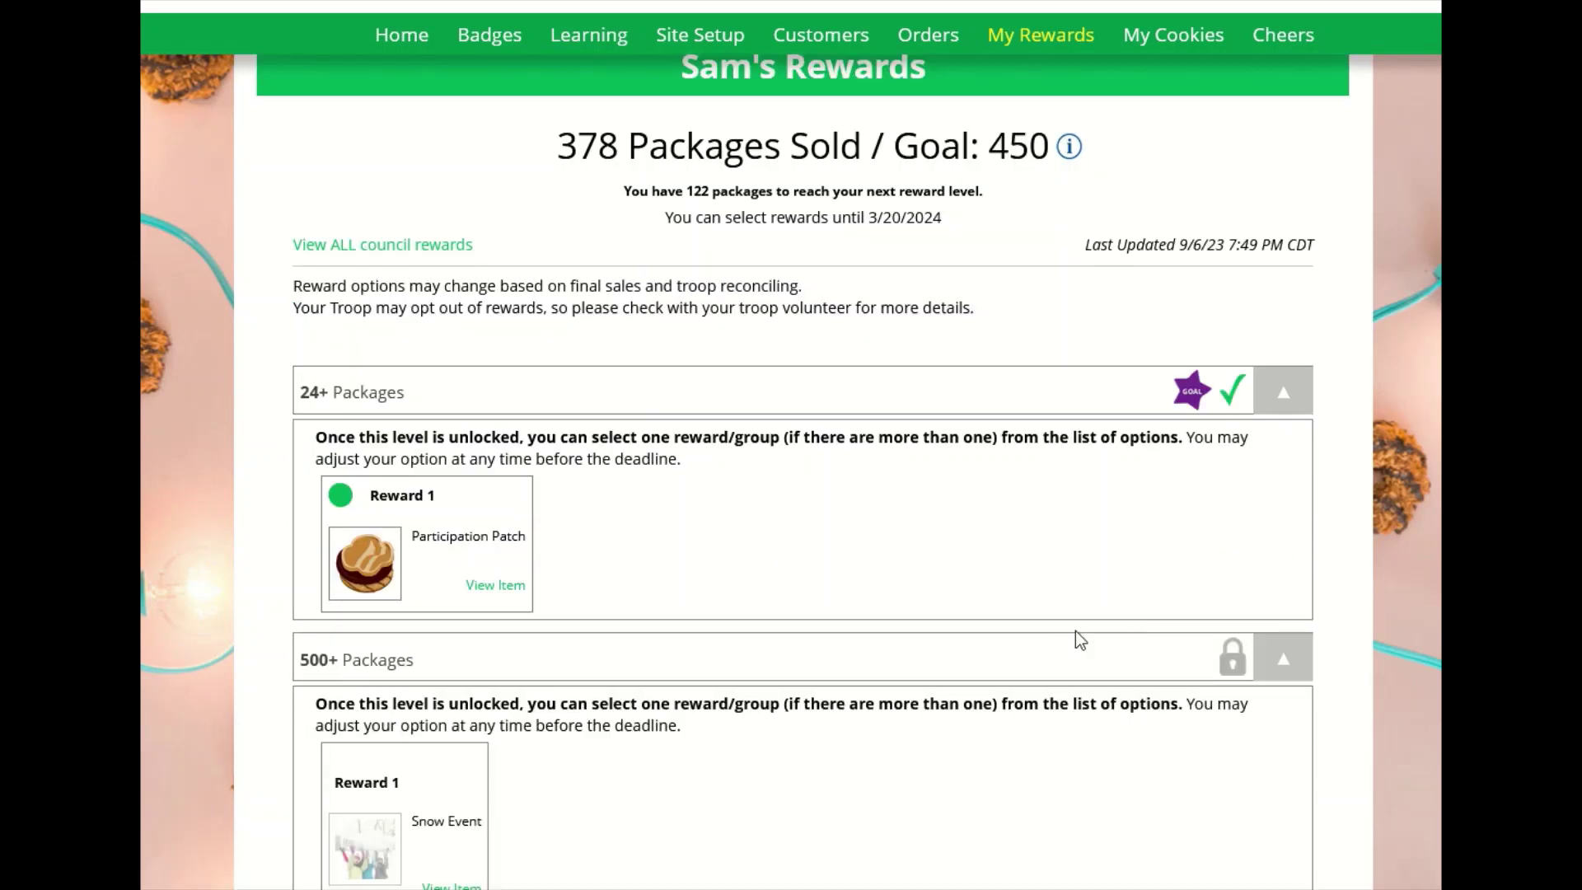
pyautogui.scroll(-4, 1081, 626)
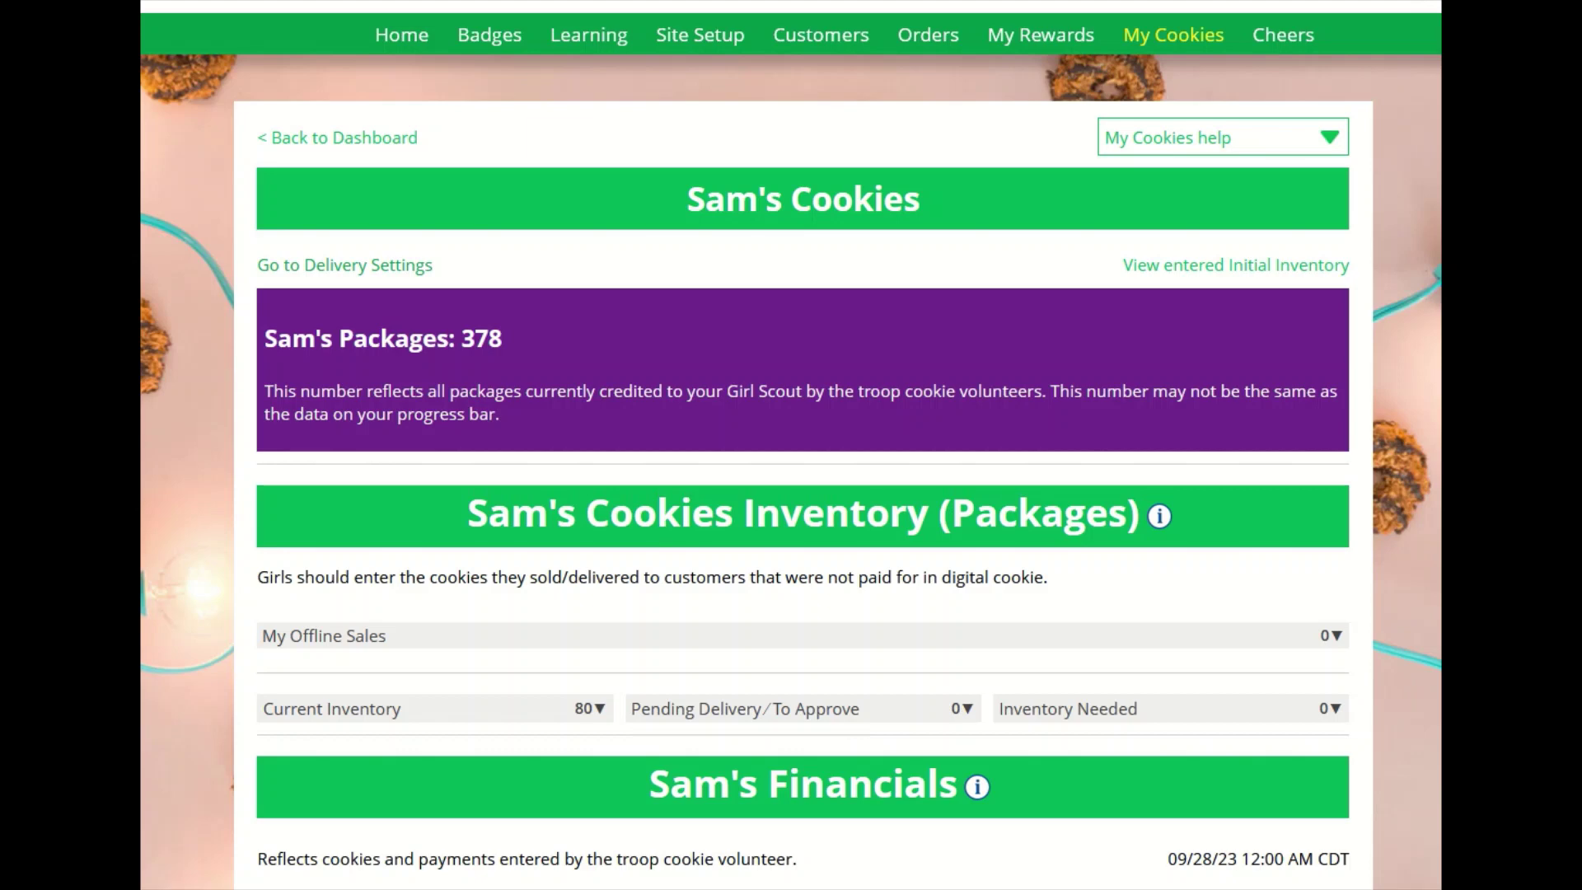
# - Scroll My Cookies past 378 packages credited, inventory of 80, and the Financials section
pyautogui.scroll(-2, 1077, 470)
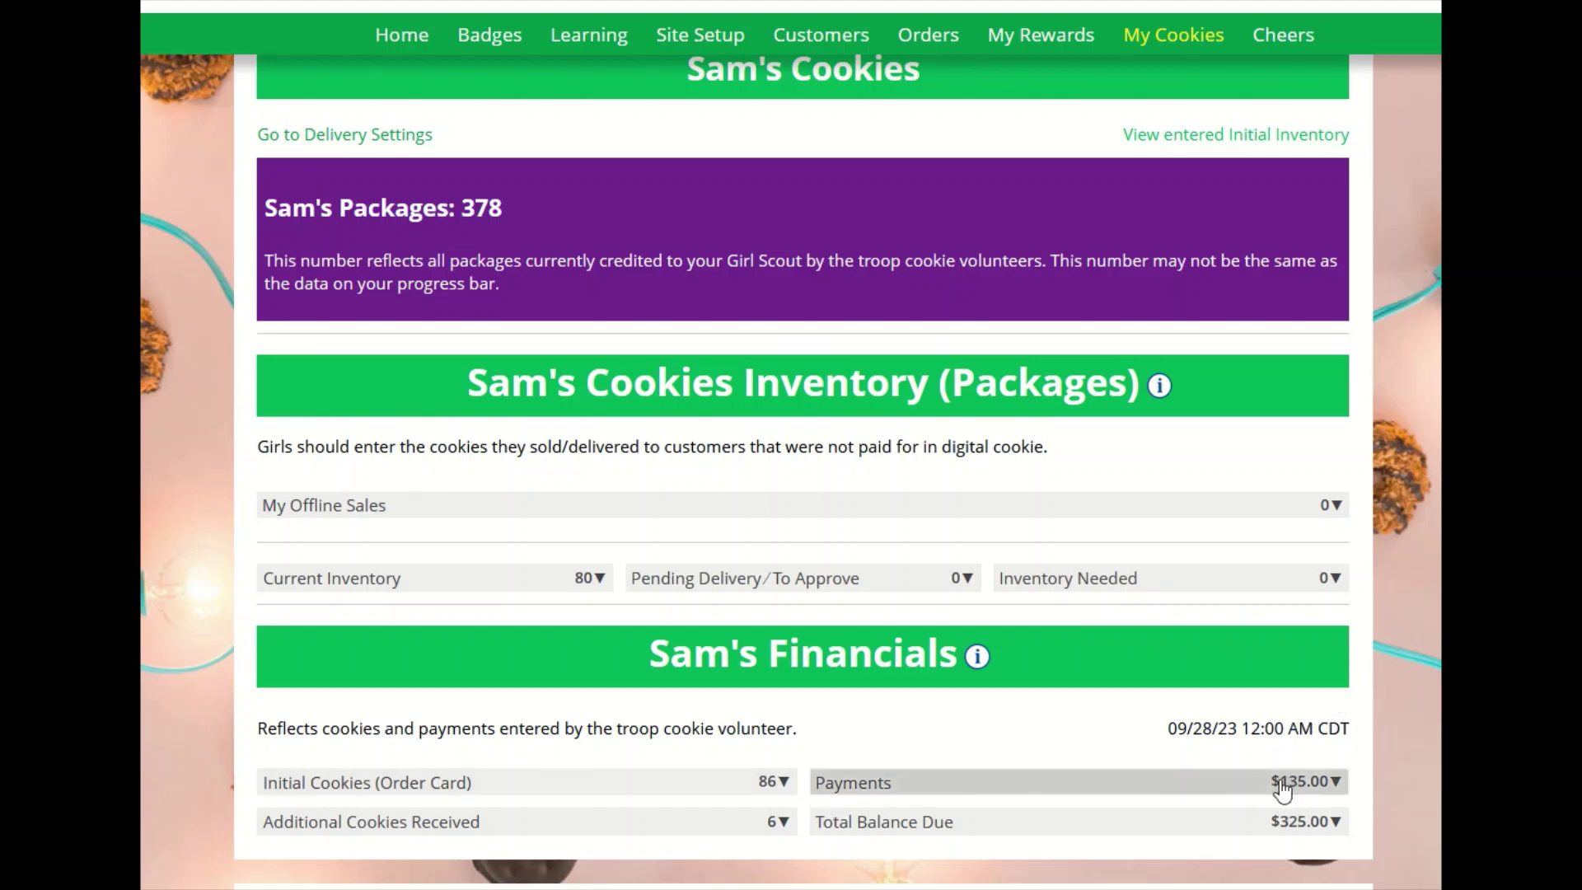
pyautogui.scroll(-6, 1204, 775)
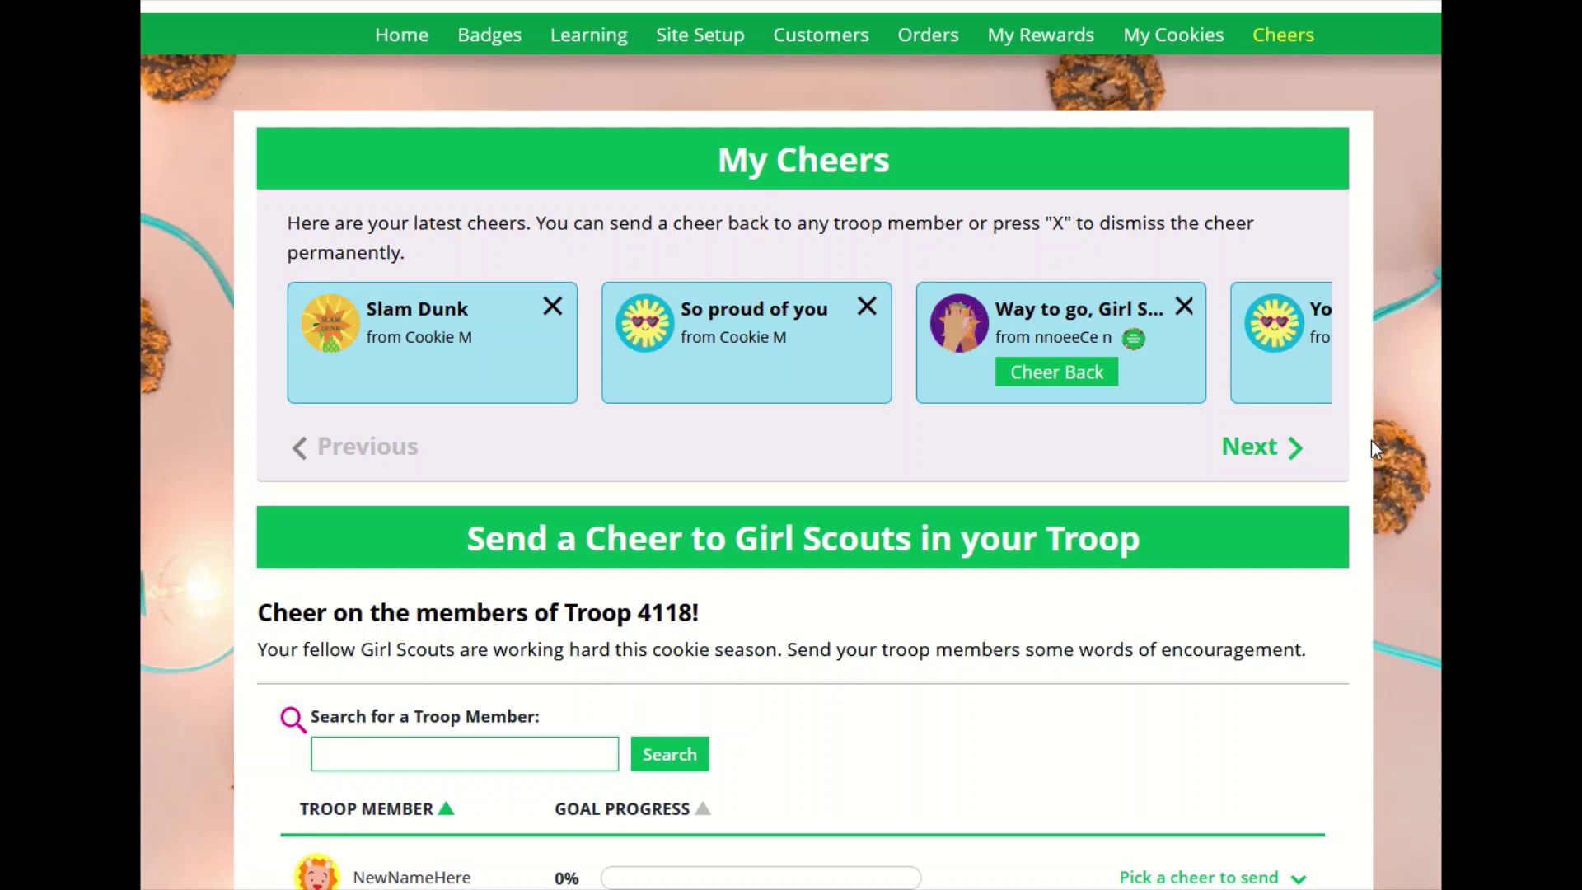
# - Scroll to the Send a Cheer list and pick a cheer for the first troop member
pyautogui.scroll(-1, 1061, 587)
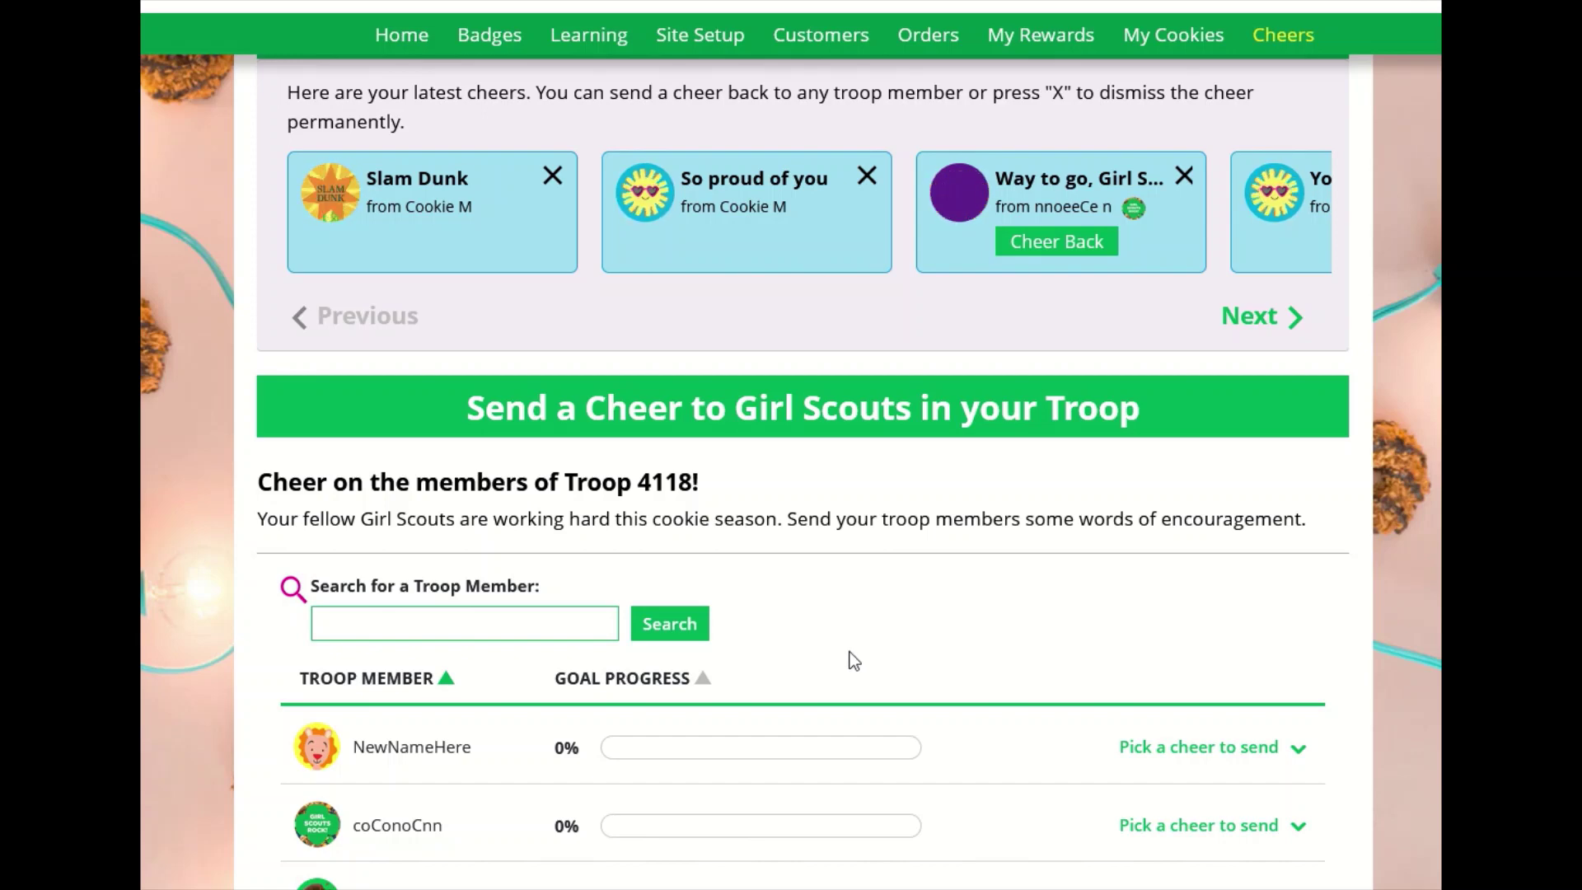
pyautogui.scroll(-2, 851, 659)
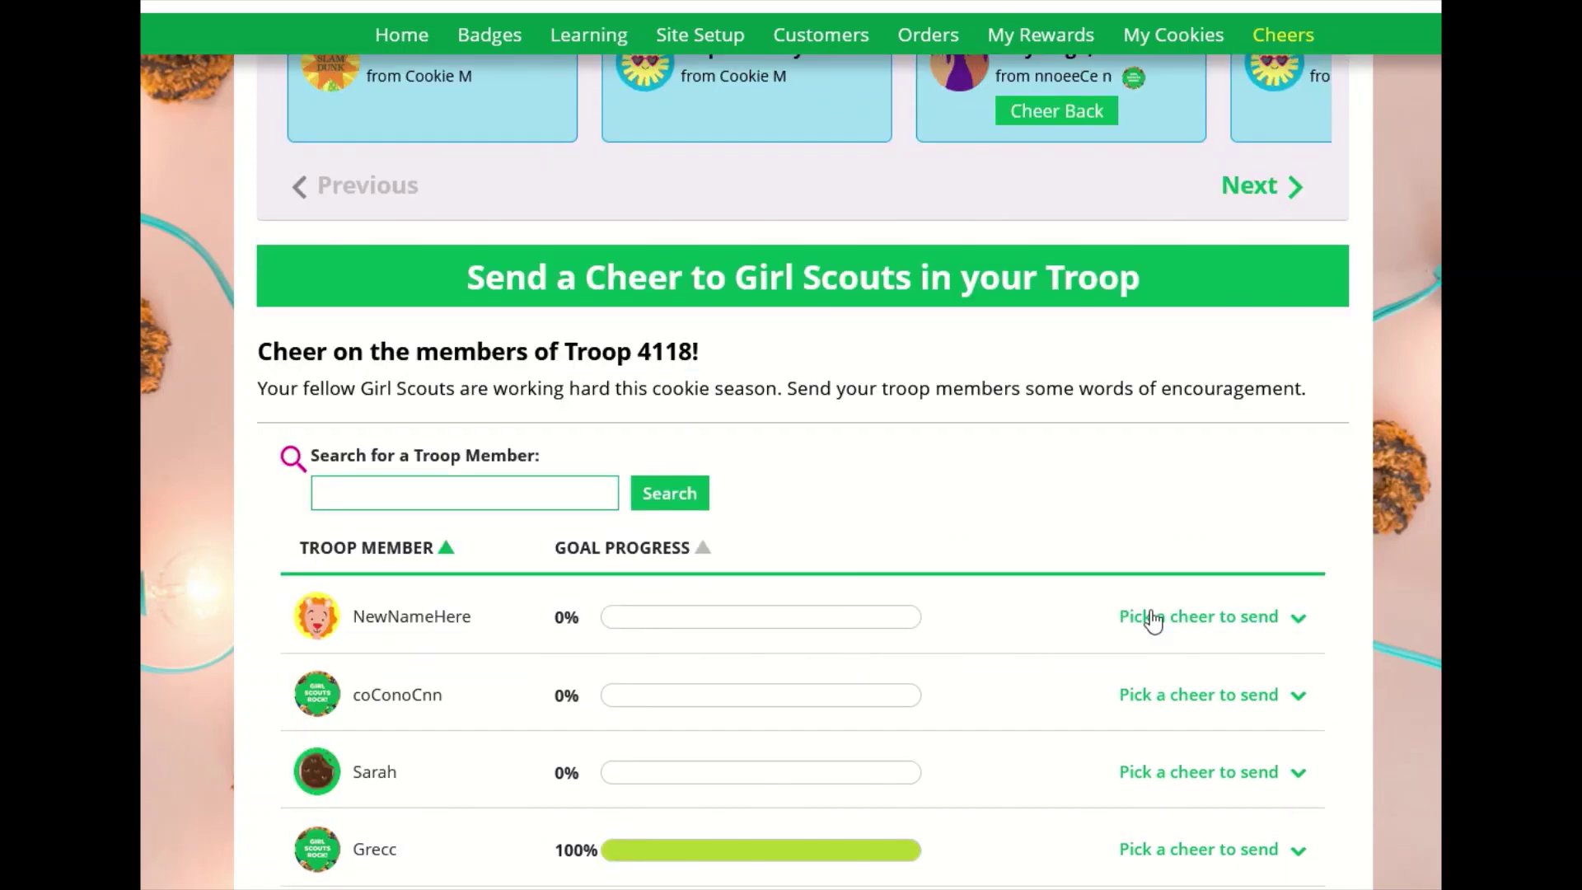
pyautogui.click(1153, 620)
pyautogui.scroll(-2, 1145, 618)
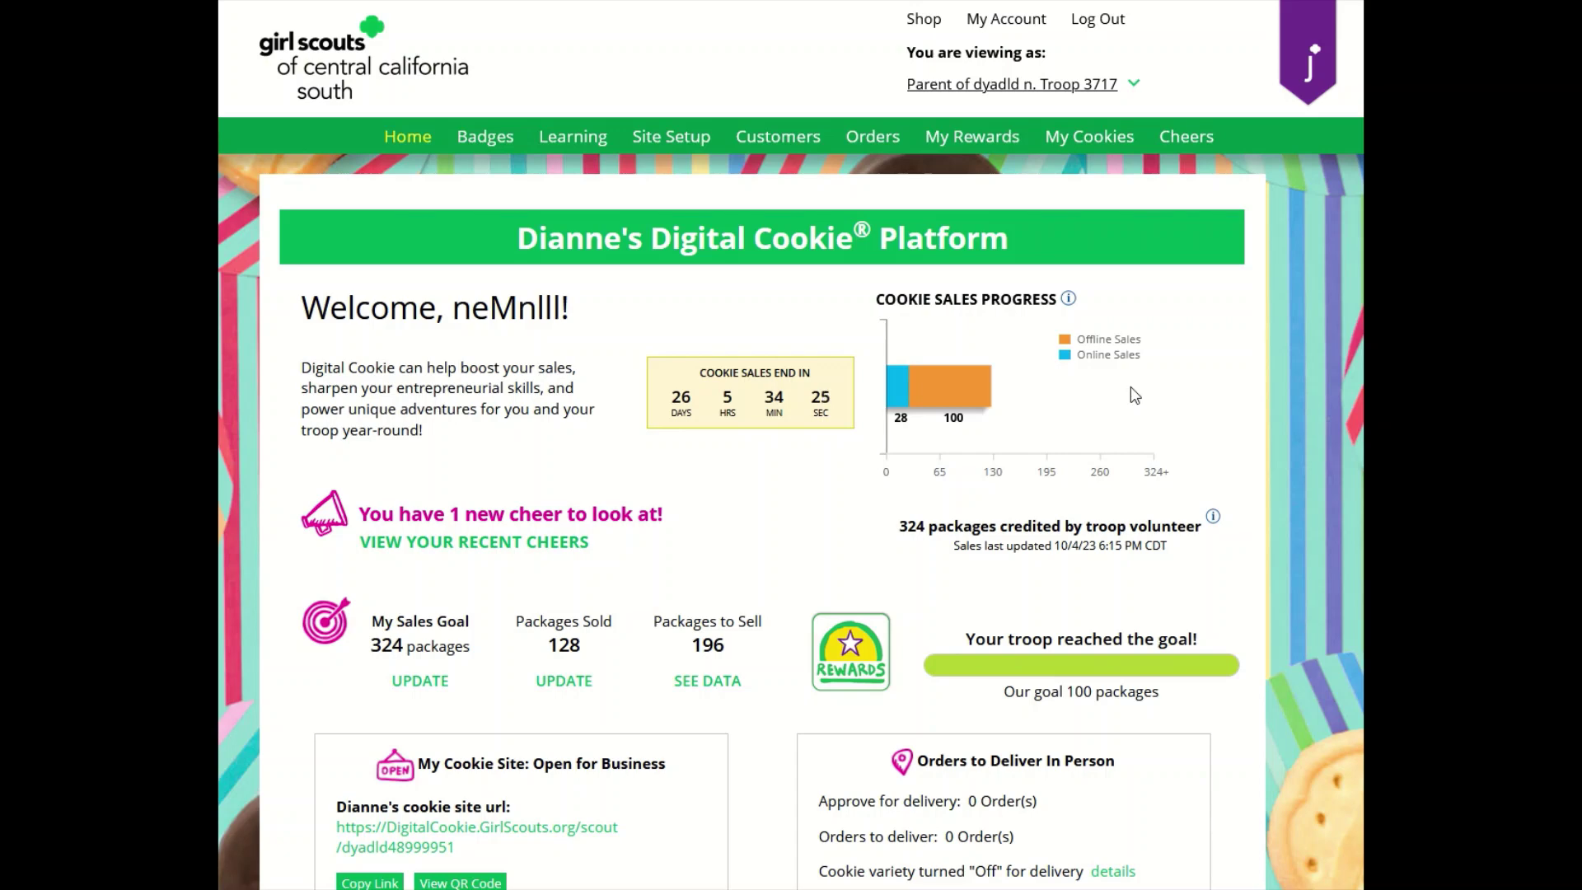
pyautogui.click(1121, 92)
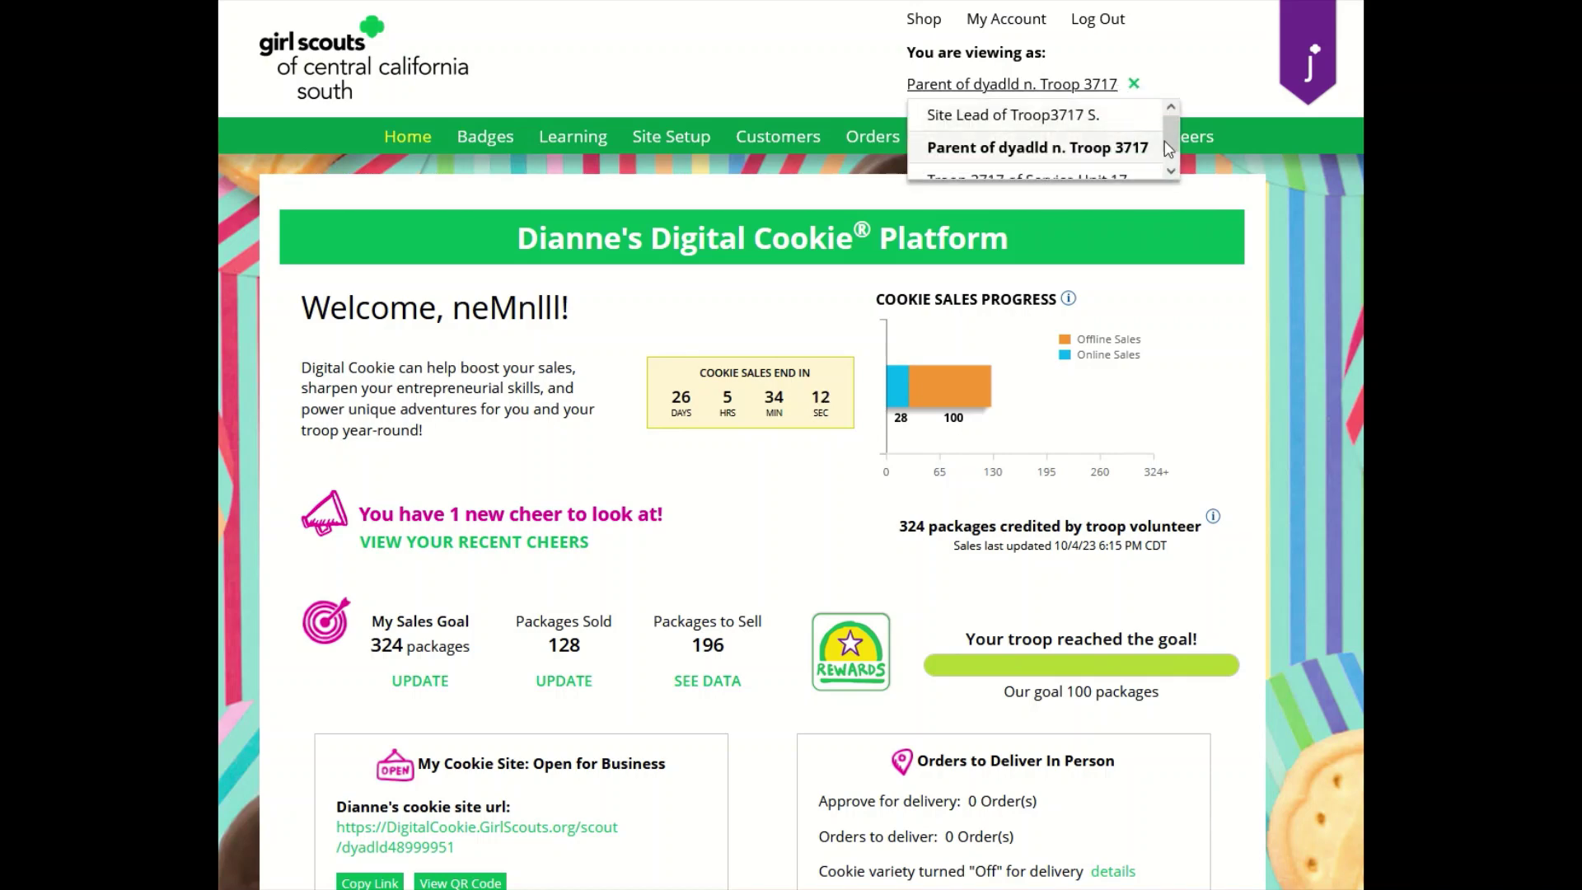
pyautogui.moveTo(1174, 137); pyautogui.dragTo(1173, 165)
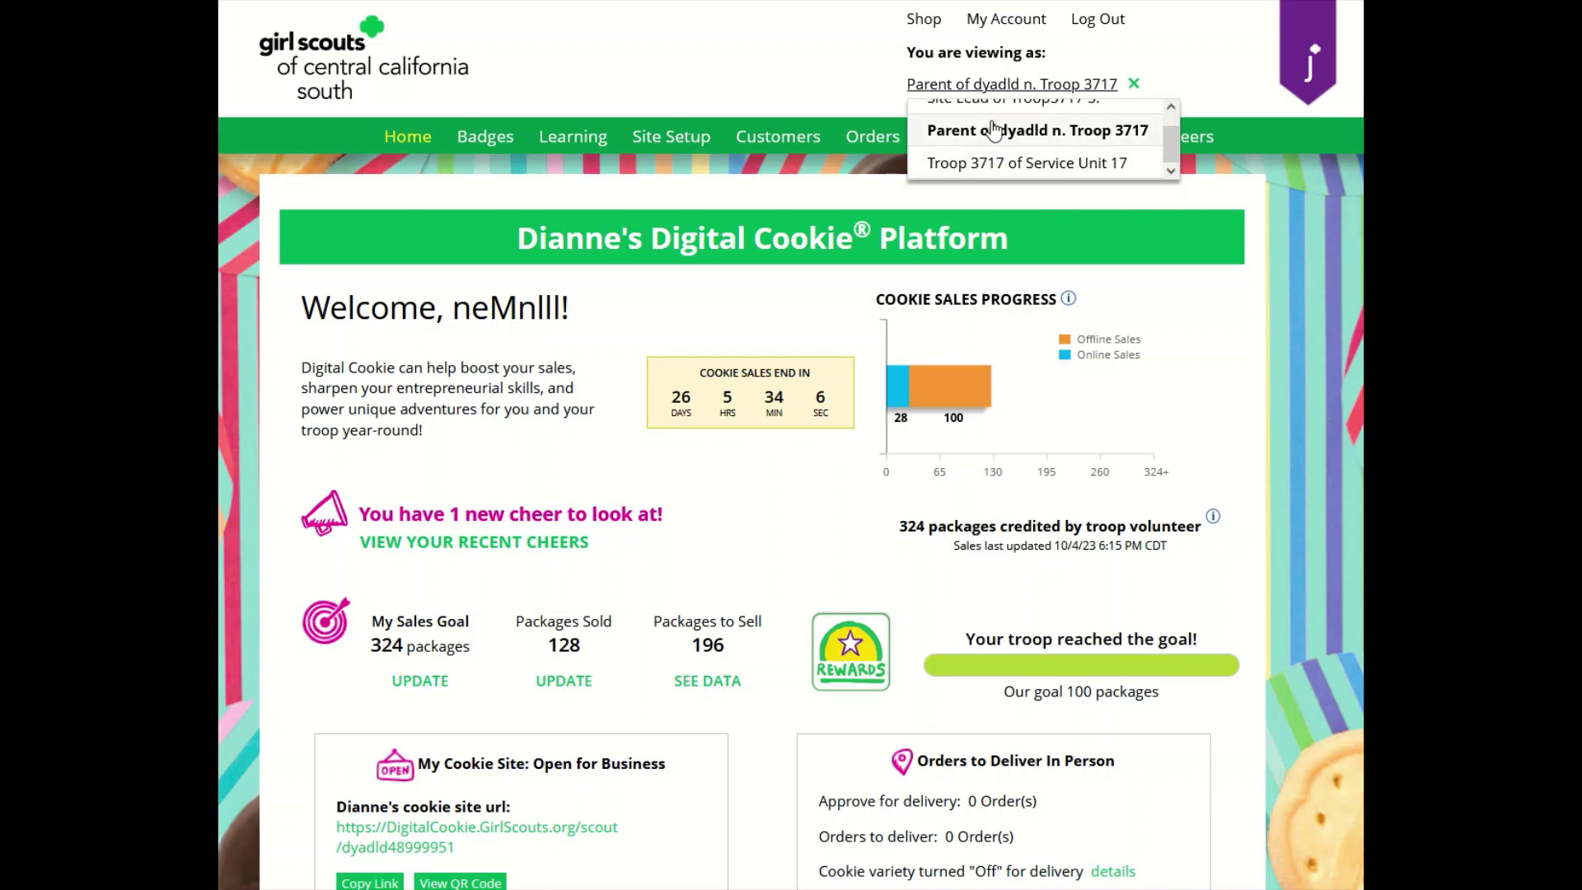
pyautogui.click(1219, 201)
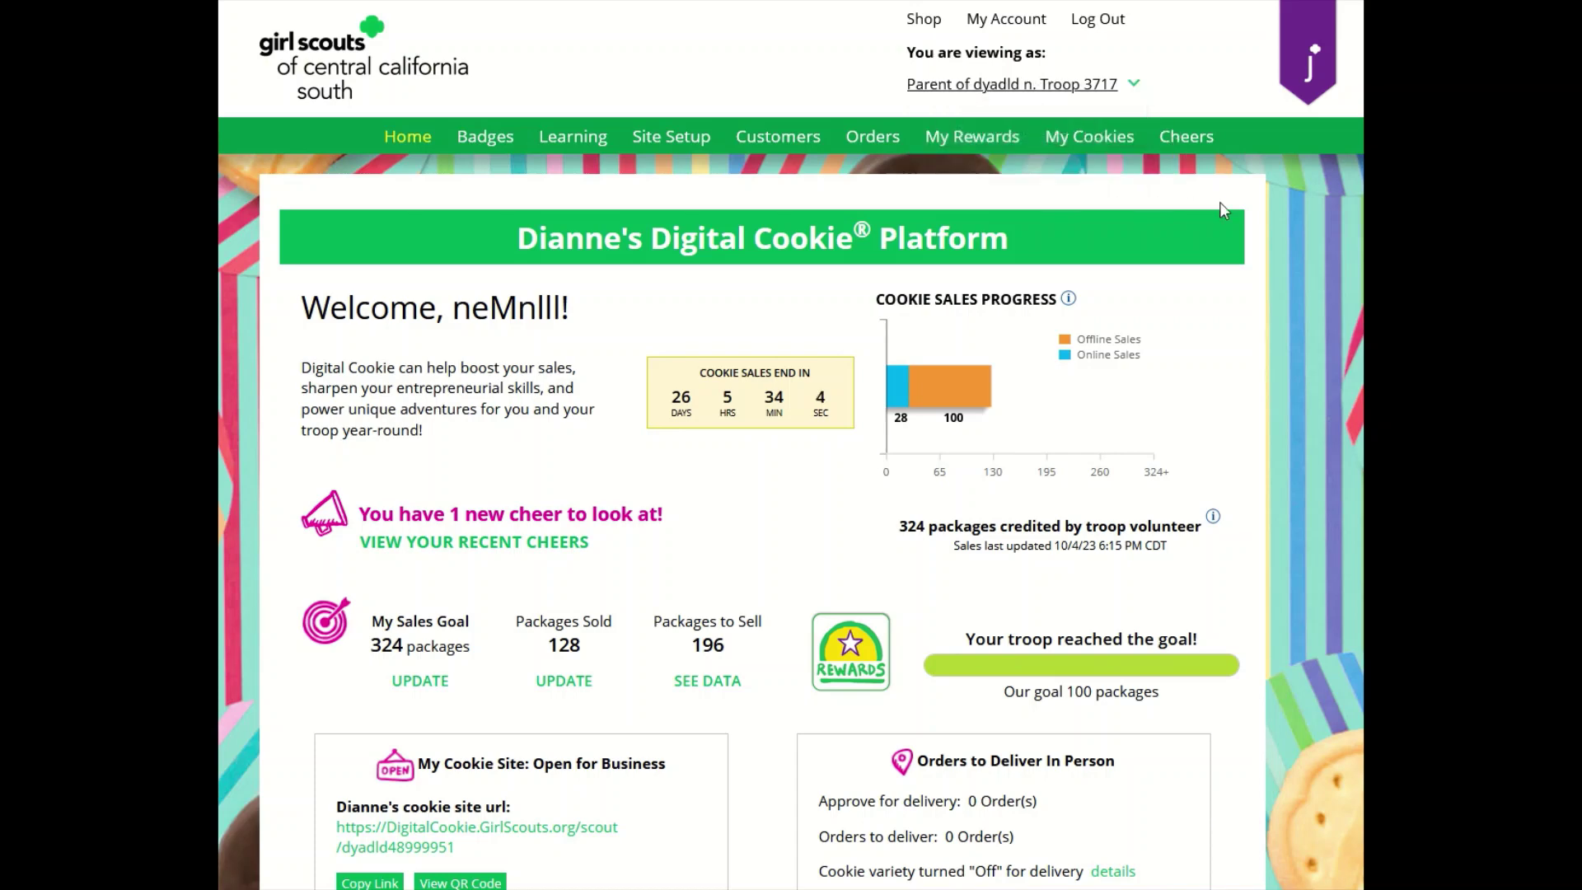